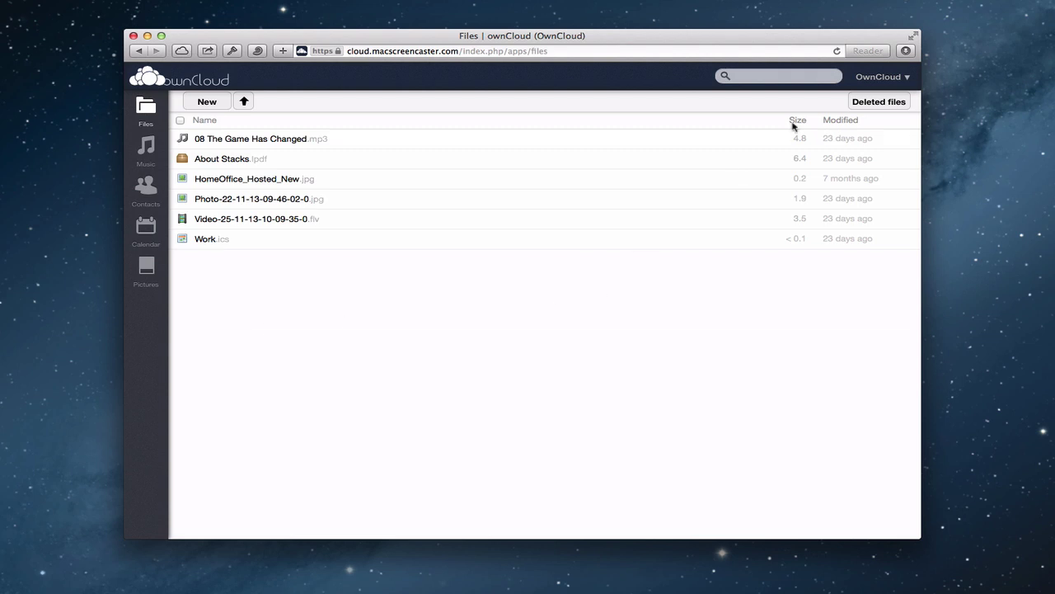
Open the app management page and view the details of the LDAP user and group backend app.
click(907, 79)
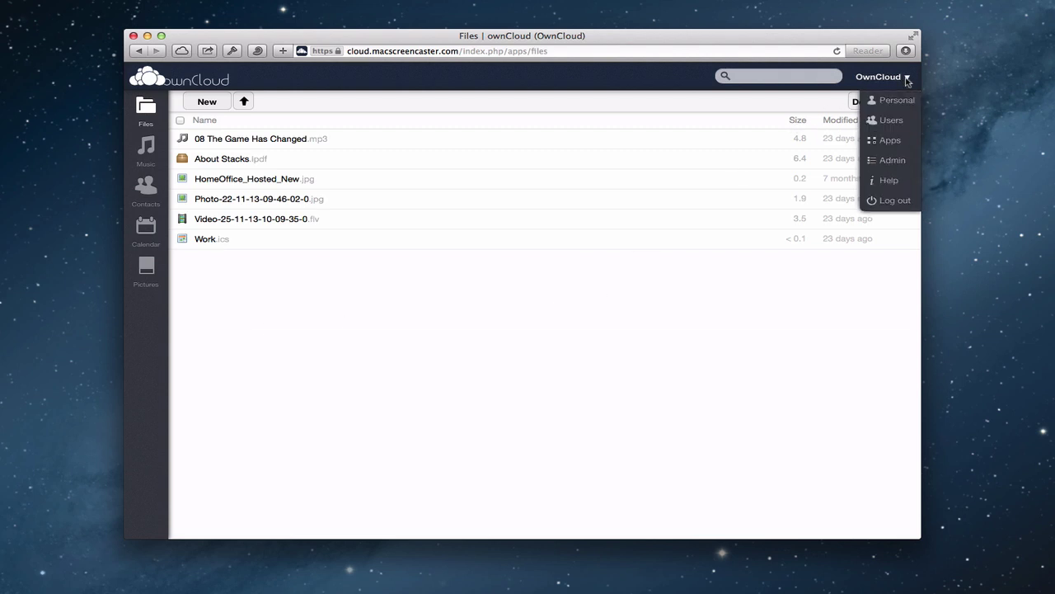
click(883, 145)
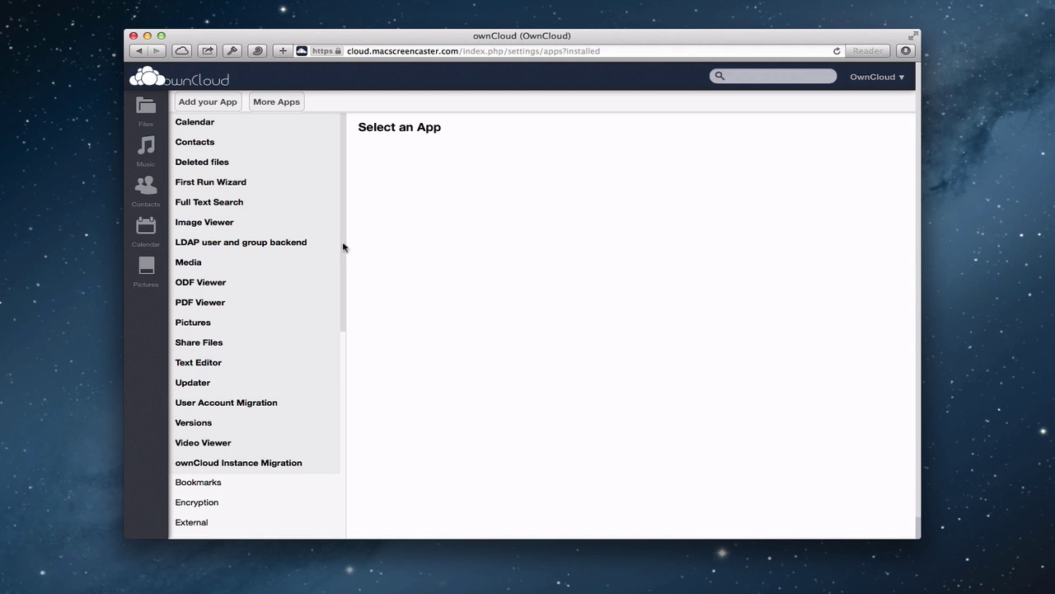
drag(344, 246, 343, 225)
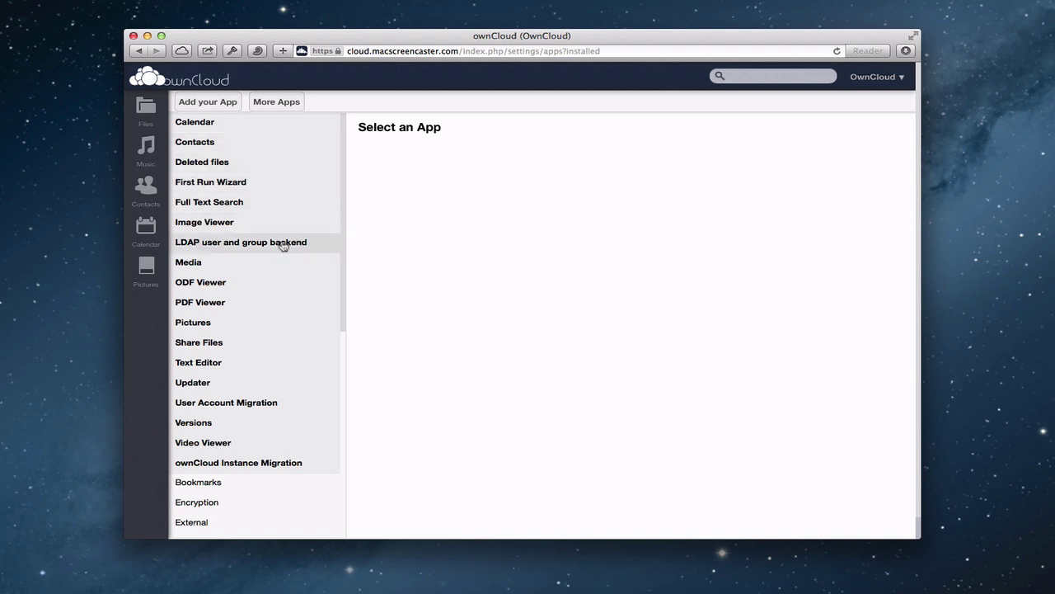
click(213, 243)
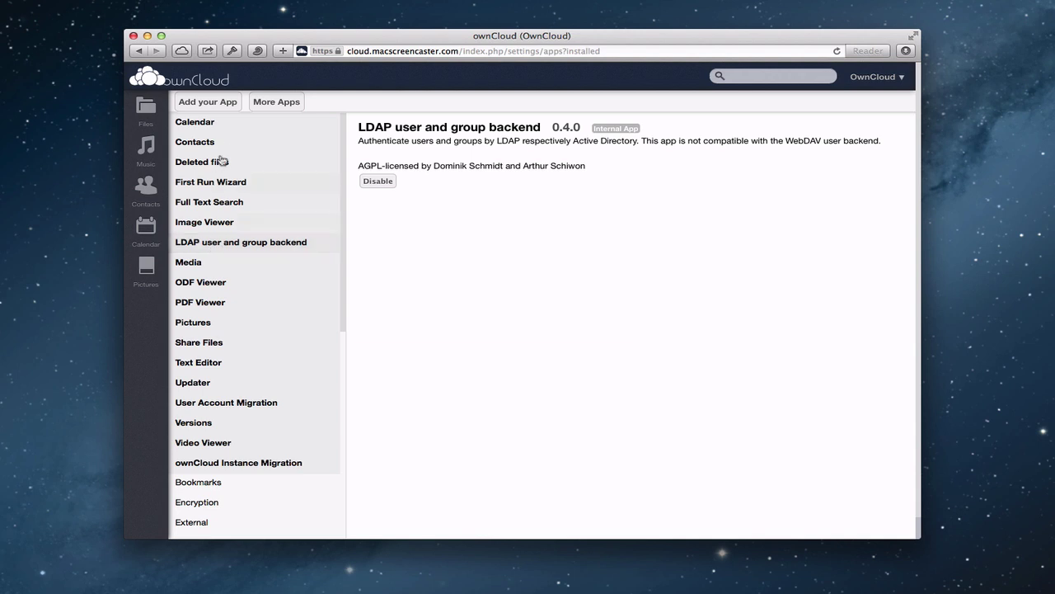
Find the External storage support app among the installed apps and enable it.
drag(342, 313, 348, 523)
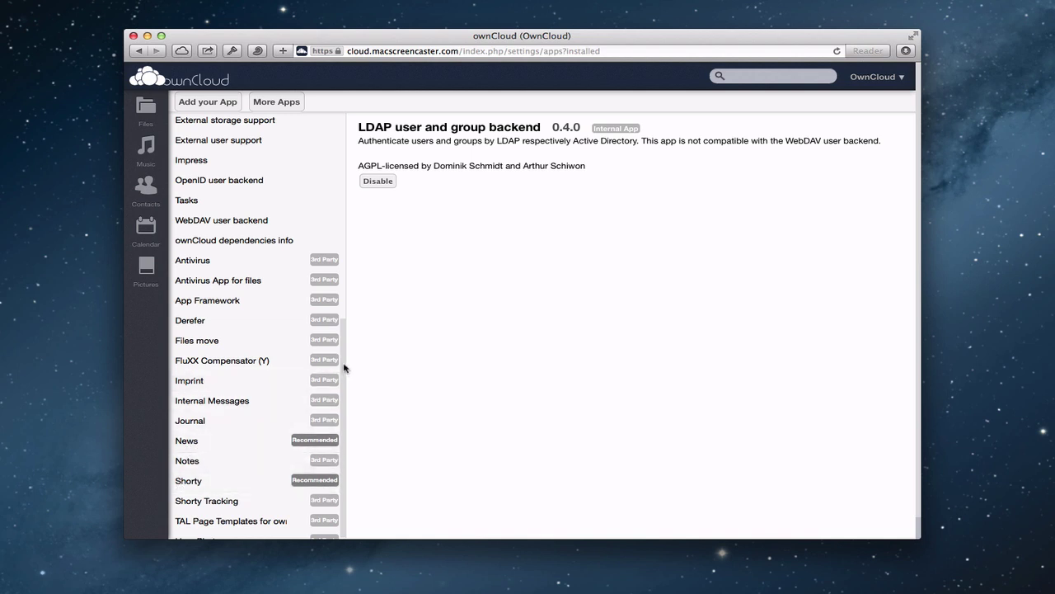
drag(344, 367, 344, 401)
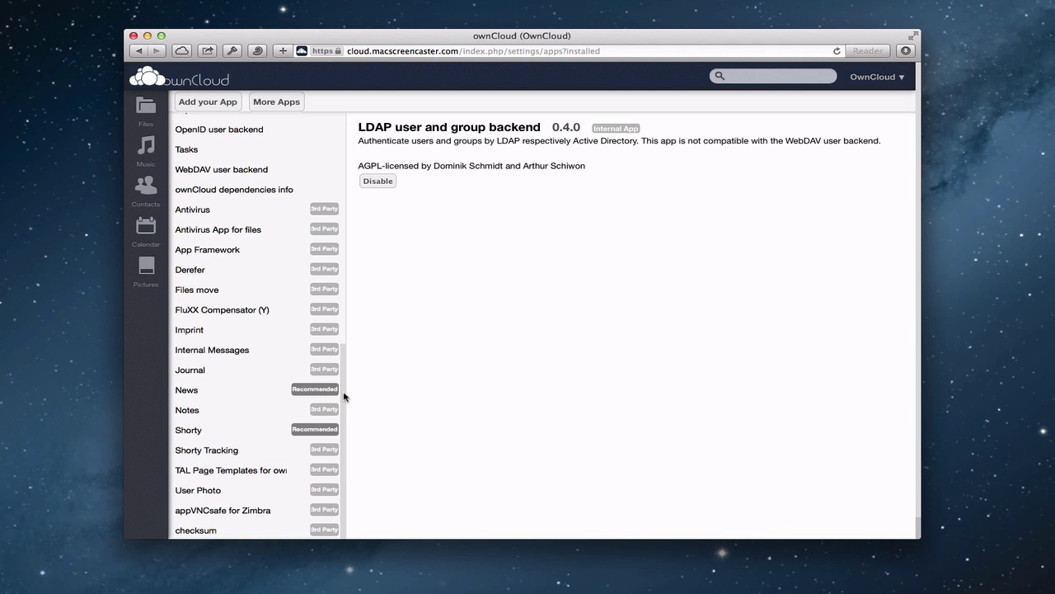
drag(344, 397, 345, 307)
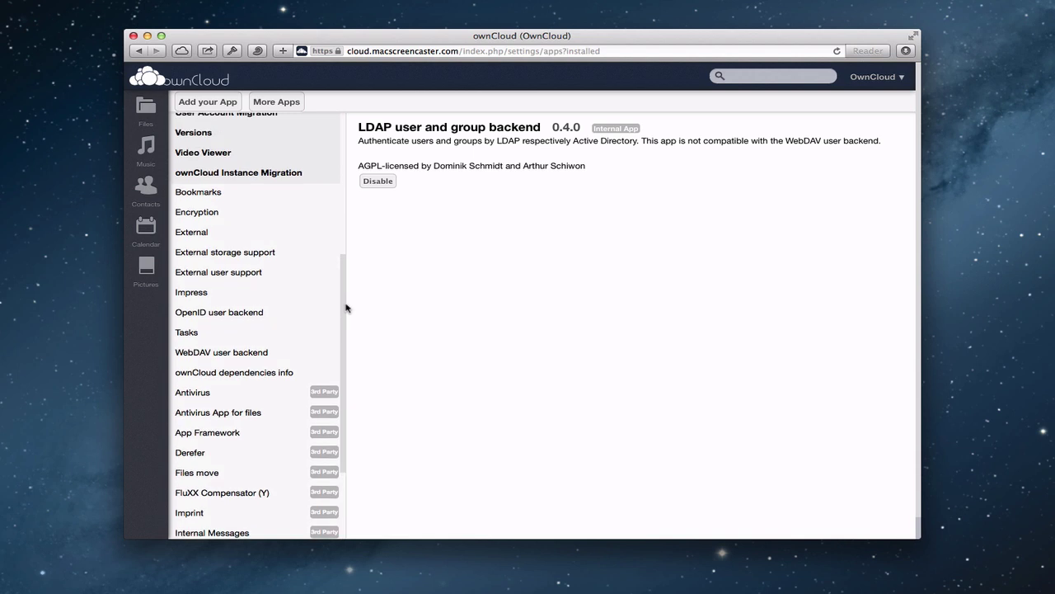
click(229, 257)
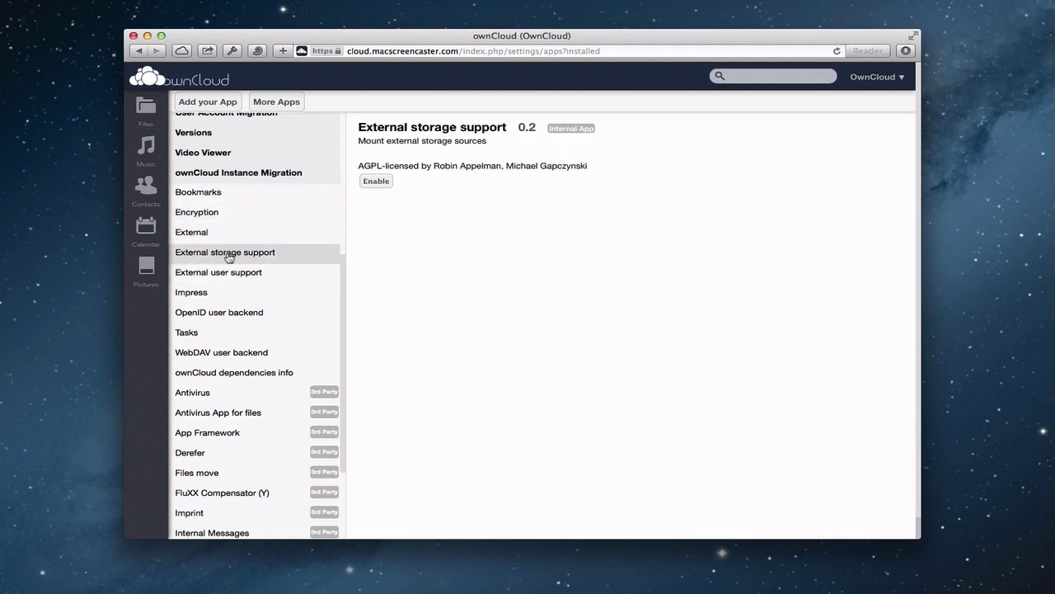
click(376, 181)
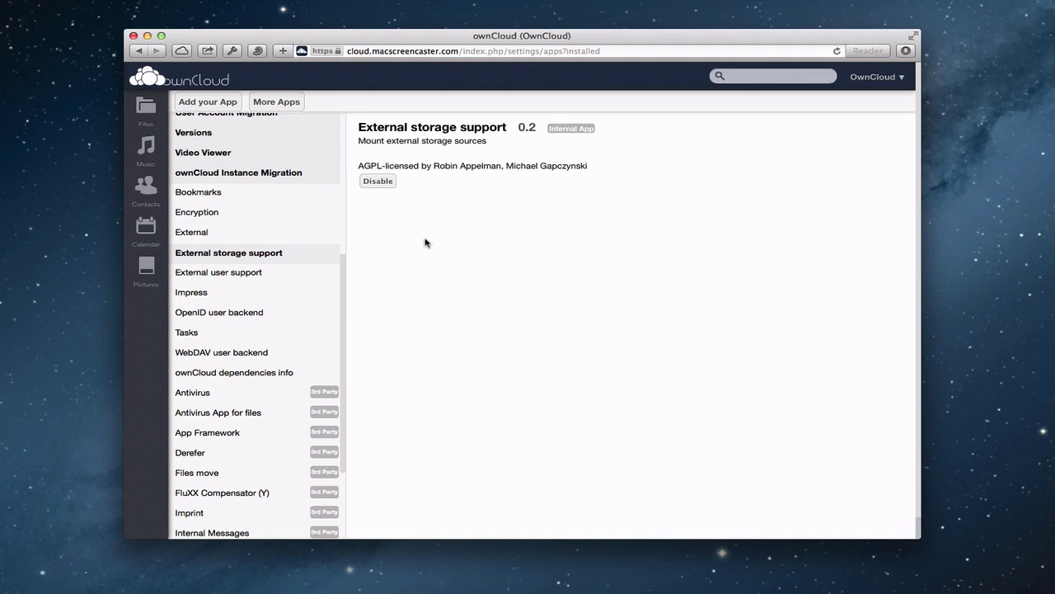
Add a Dropbox entry under External Storage in the admin settings and remove it again.
click(902, 80)
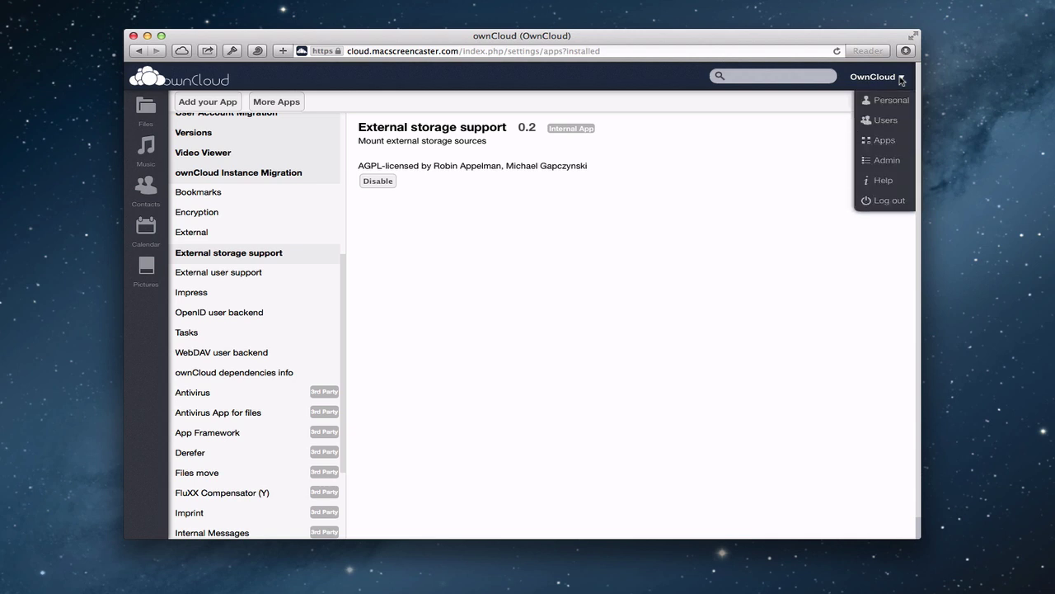
click(886, 160)
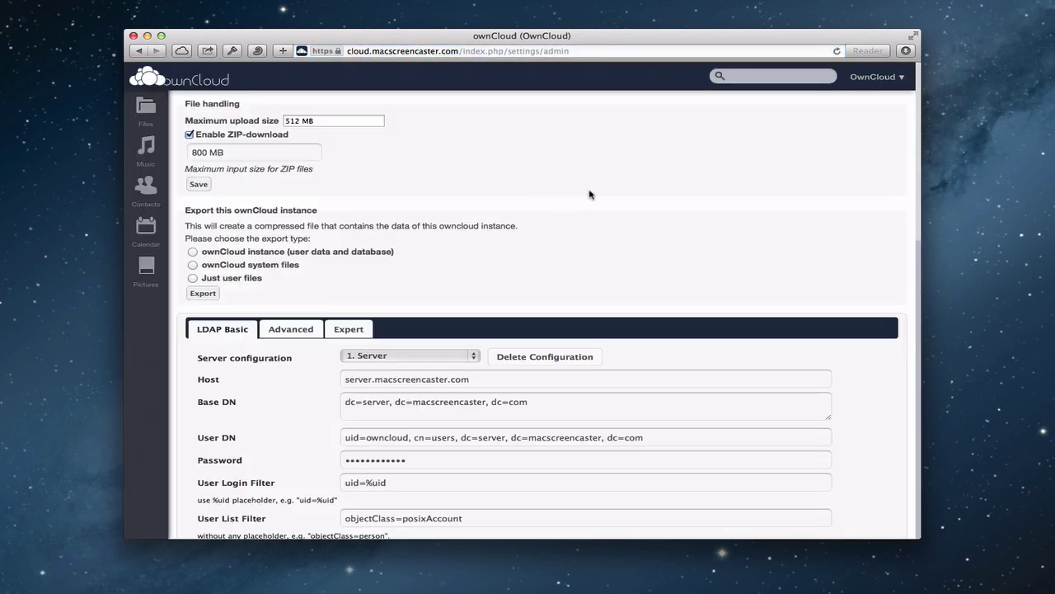
scroll(591, 217, down, 10)
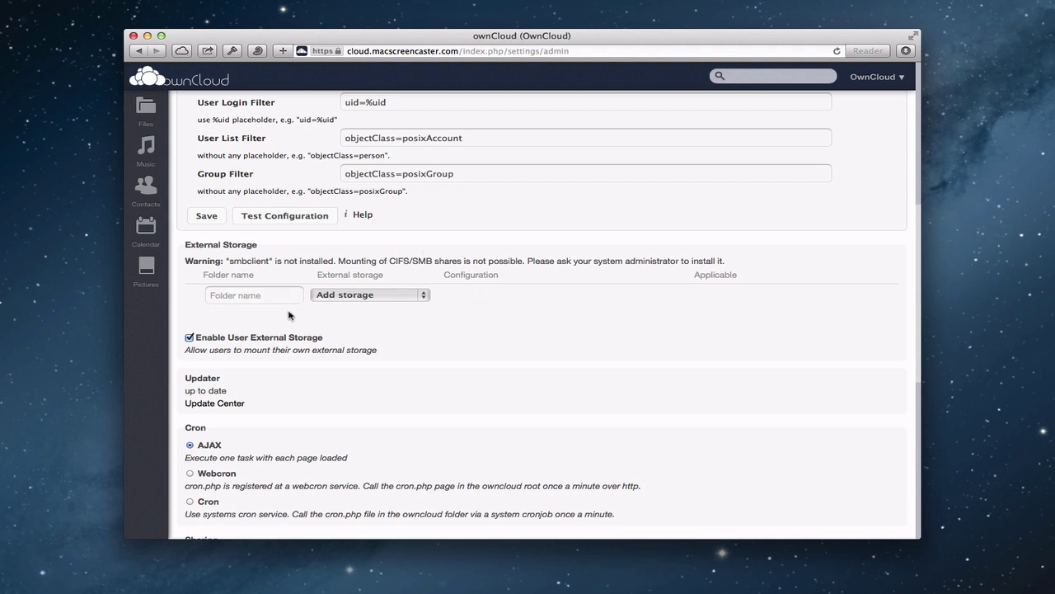
click(425, 297)
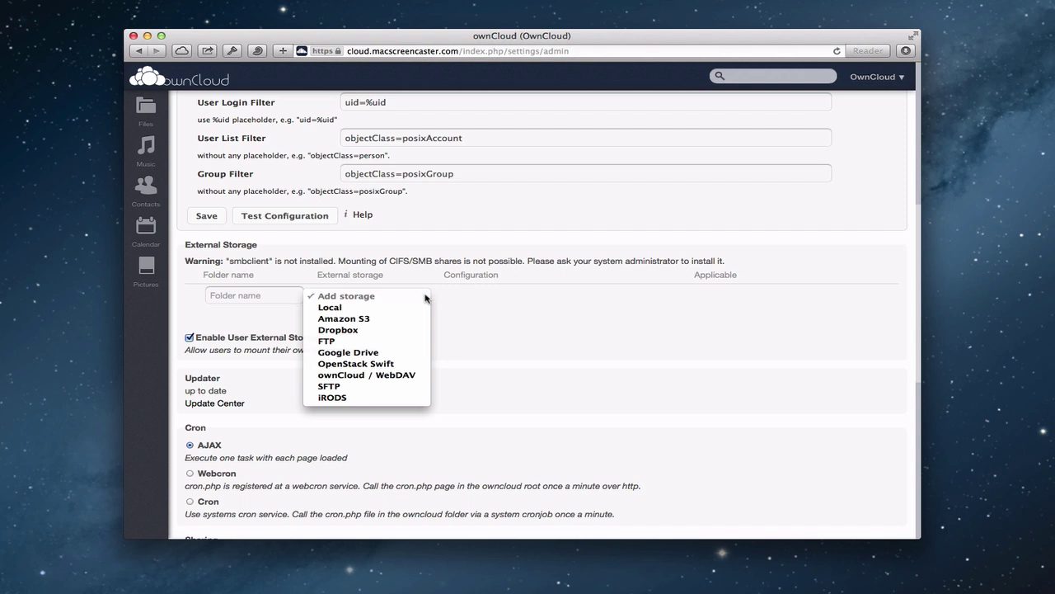
click(365, 332)
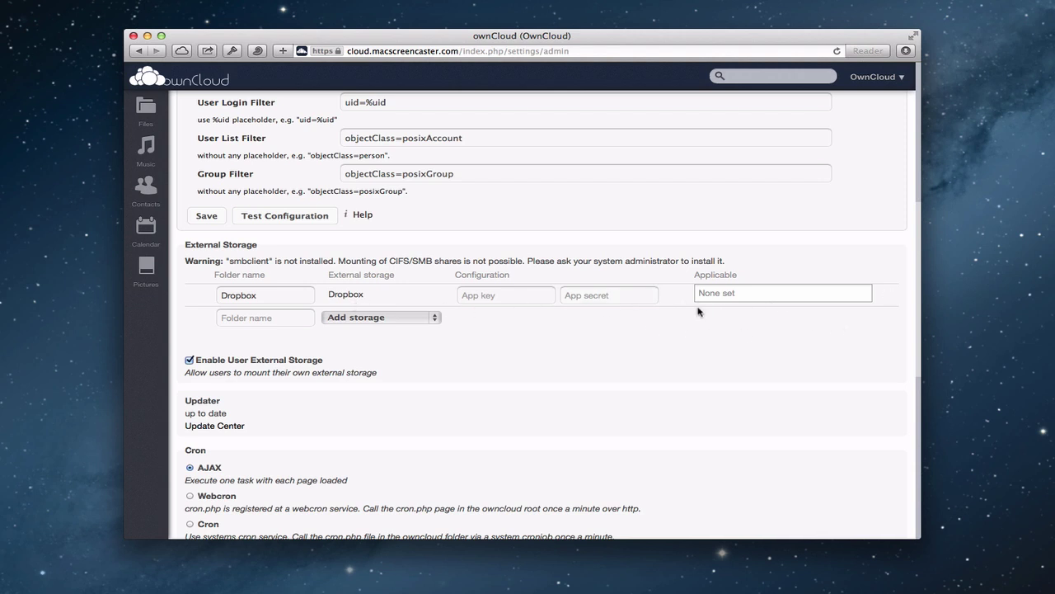
click(888, 297)
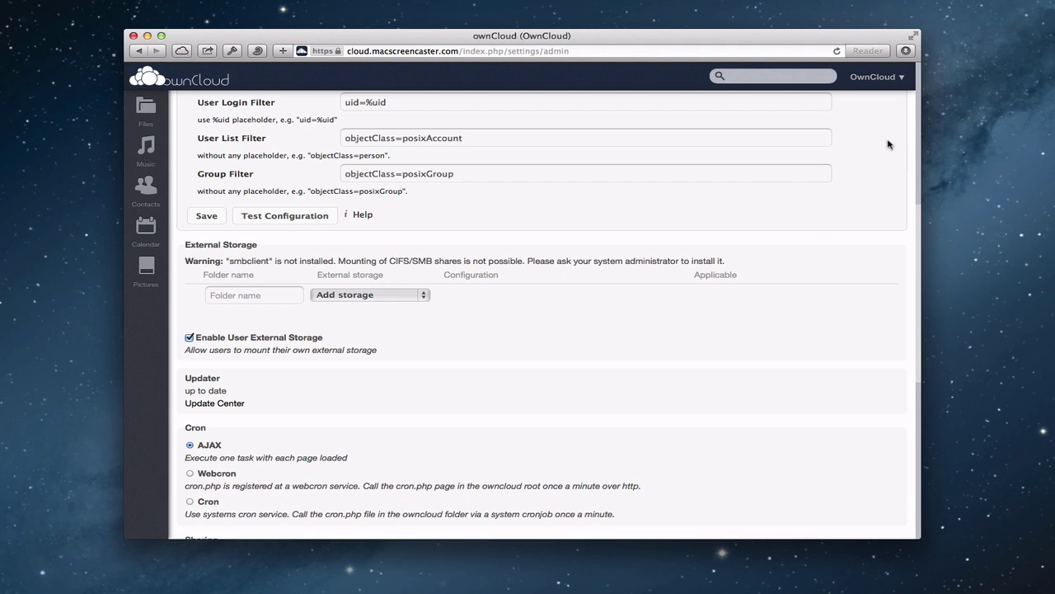
Return to app management and enable the internal Tasks app.
click(897, 83)
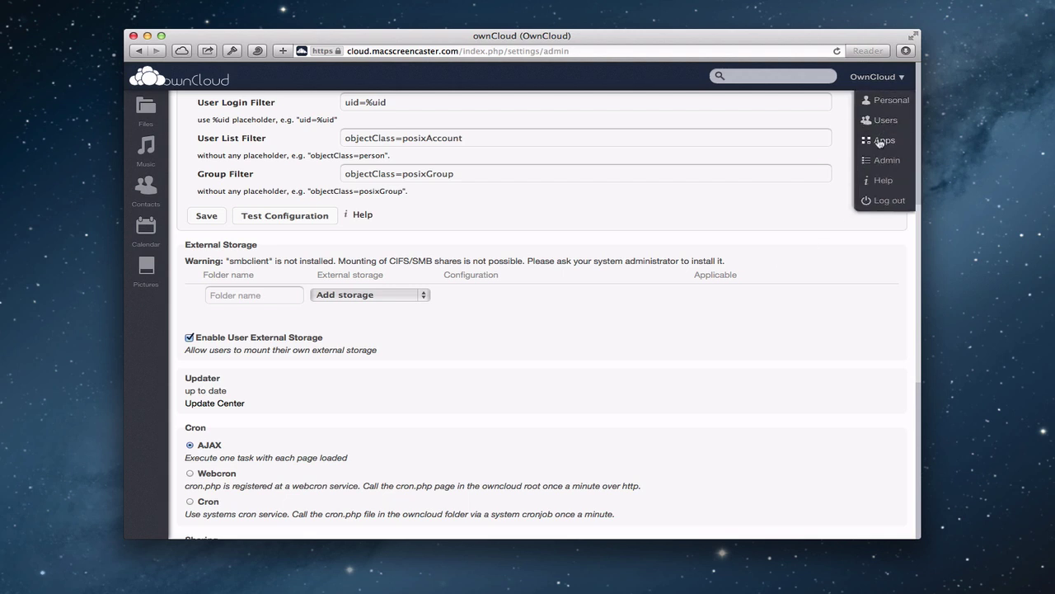
click(880, 141)
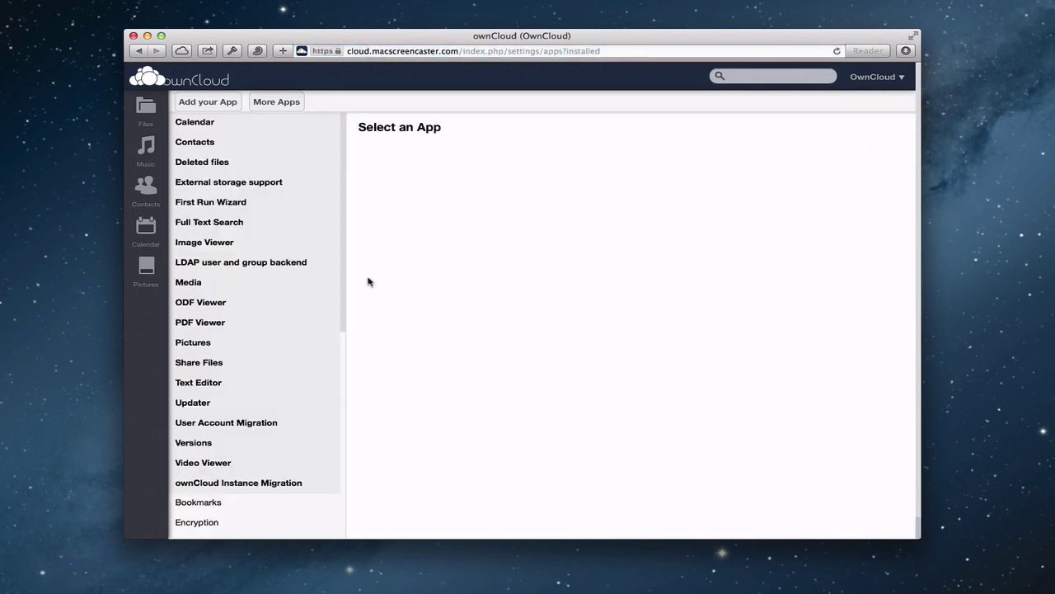
scroll(305, 312, down, 5)
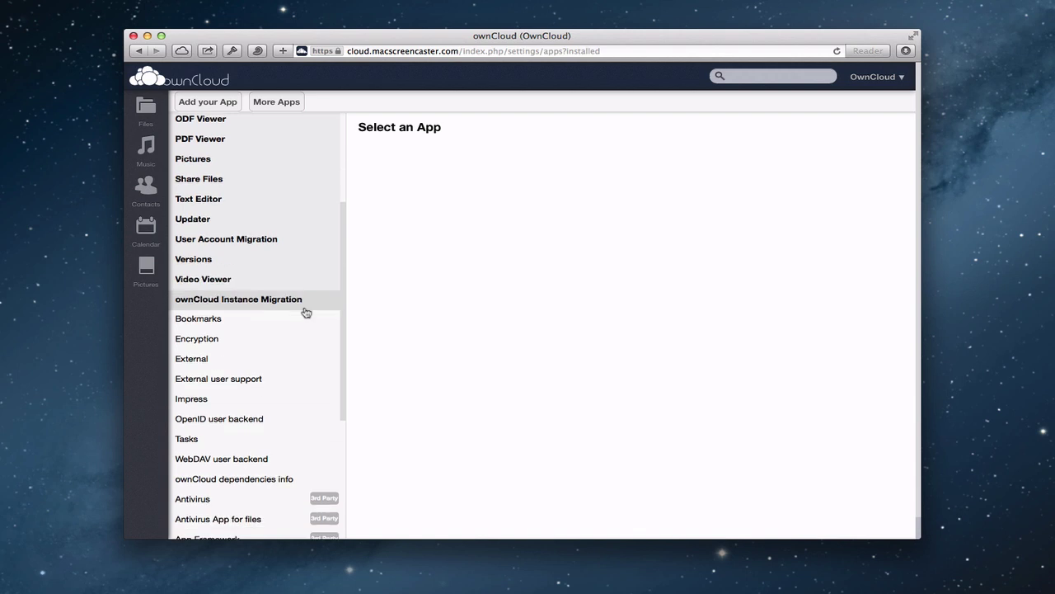
scroll(305, 312, down, 3)
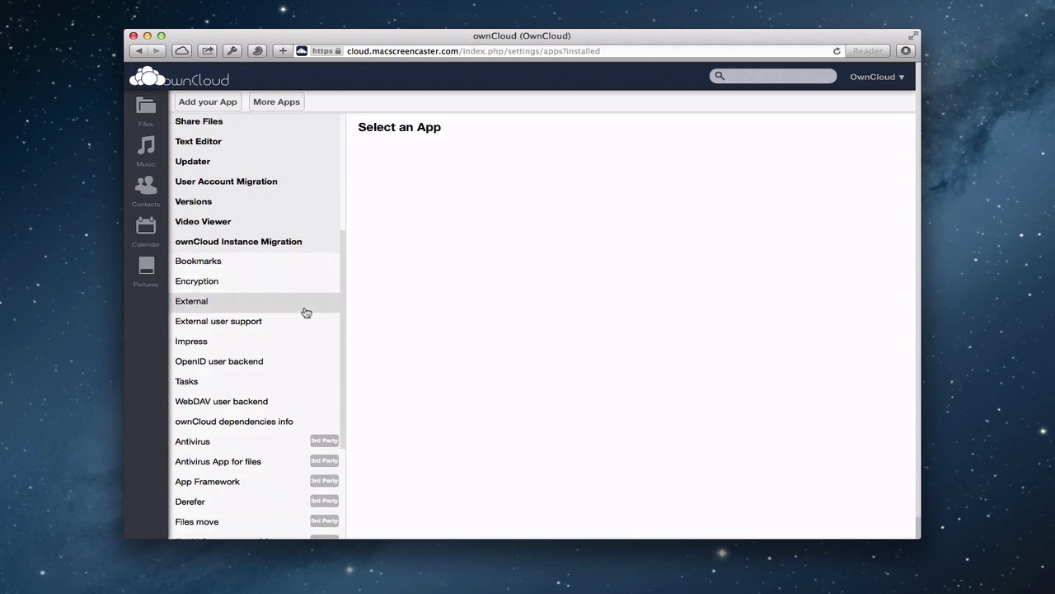
click(196, 352)
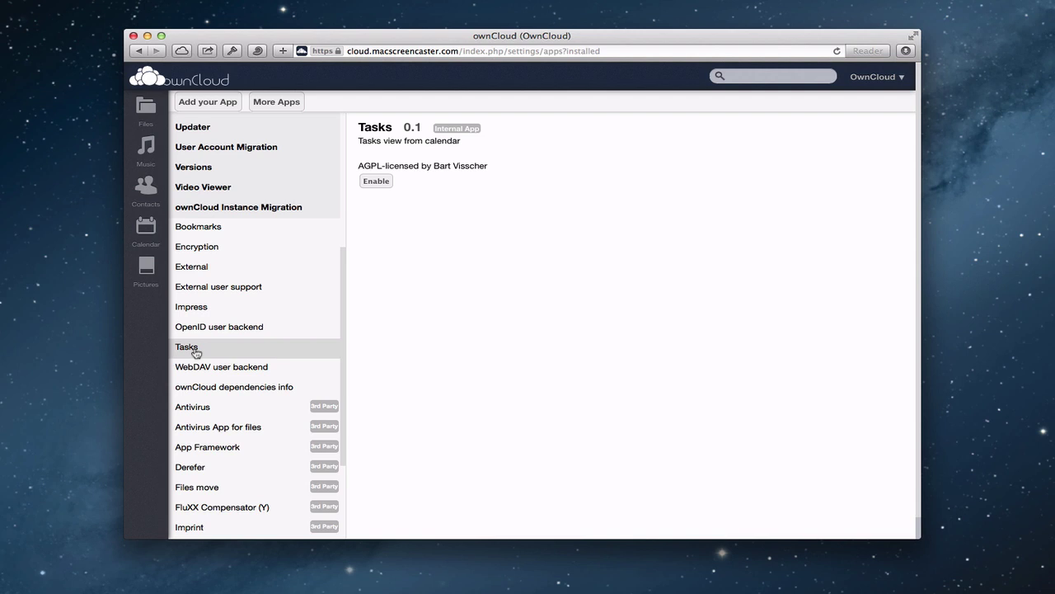
click(377, 186)
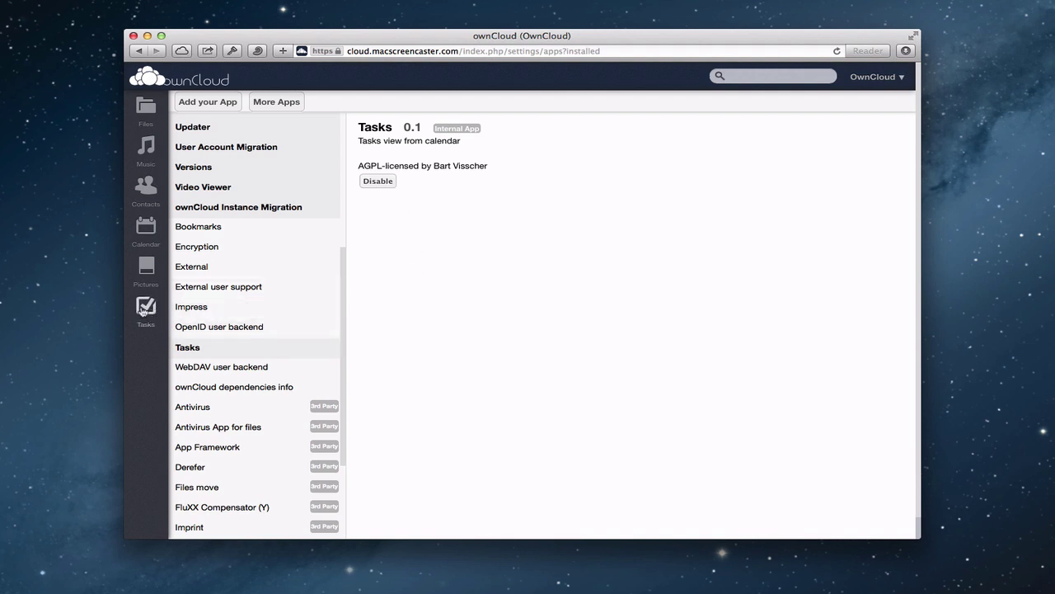
Open the Tasks app and add a new task titled "get milk".
click(147, 313)
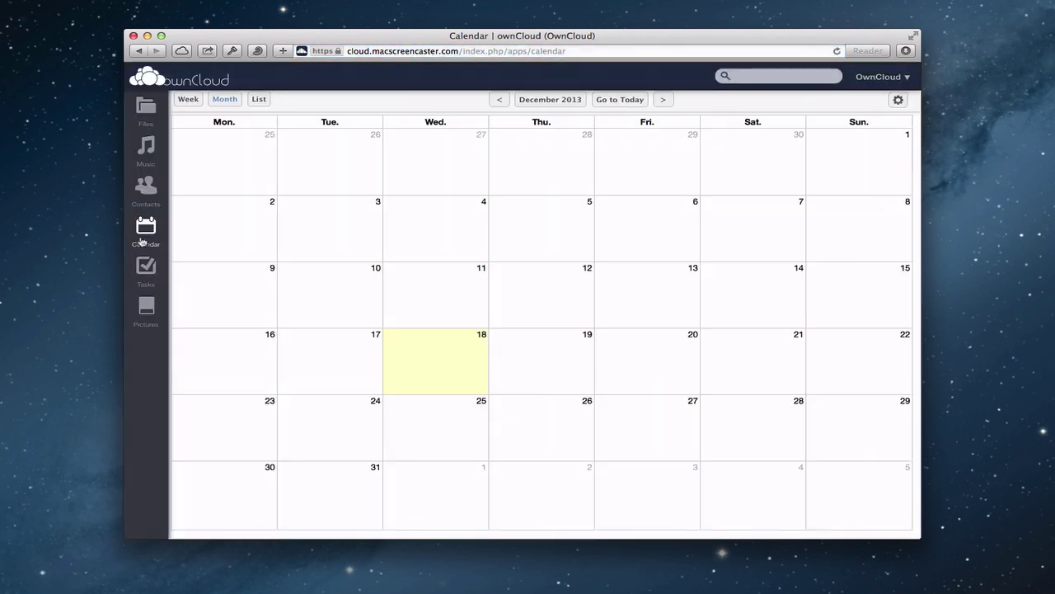
click(148, 275)
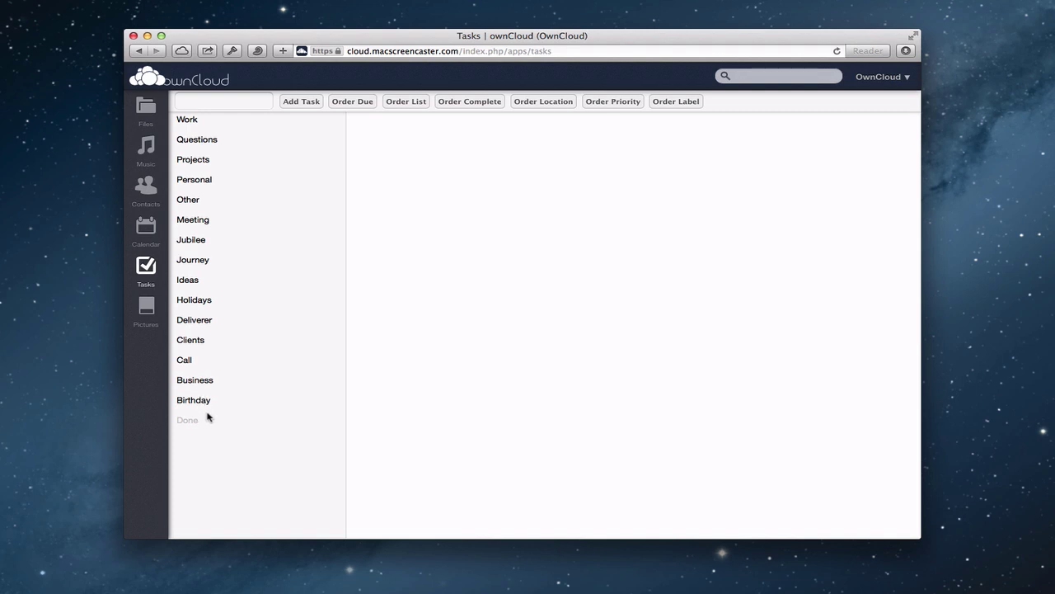
click(303, 103)
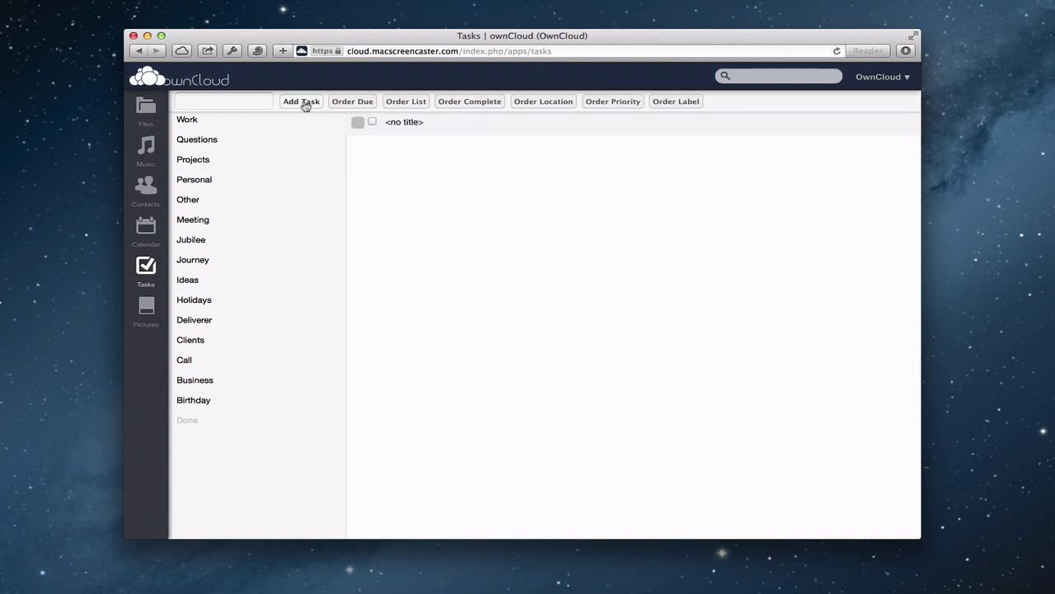
click(403, 124)
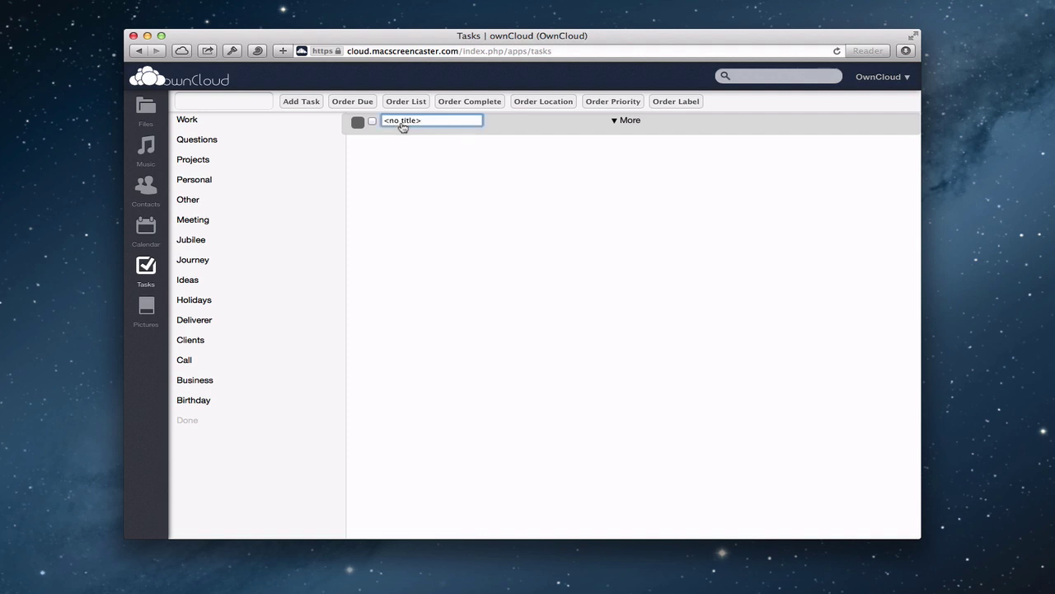
key(BackSpace)
key(BackSpace)
key(BackSpace)
key(BackSpace)
key(BackSpace)
key(BackSpace)
key(BackSpace)
key(BackSpace)
key(BackSpace)
key(BackSpace)
text(get milk)
Expand the "get milk" task's details, assign it to the Birthday list and set its due date to 25-12-2013.
click(622, 121)
click(741, 122)
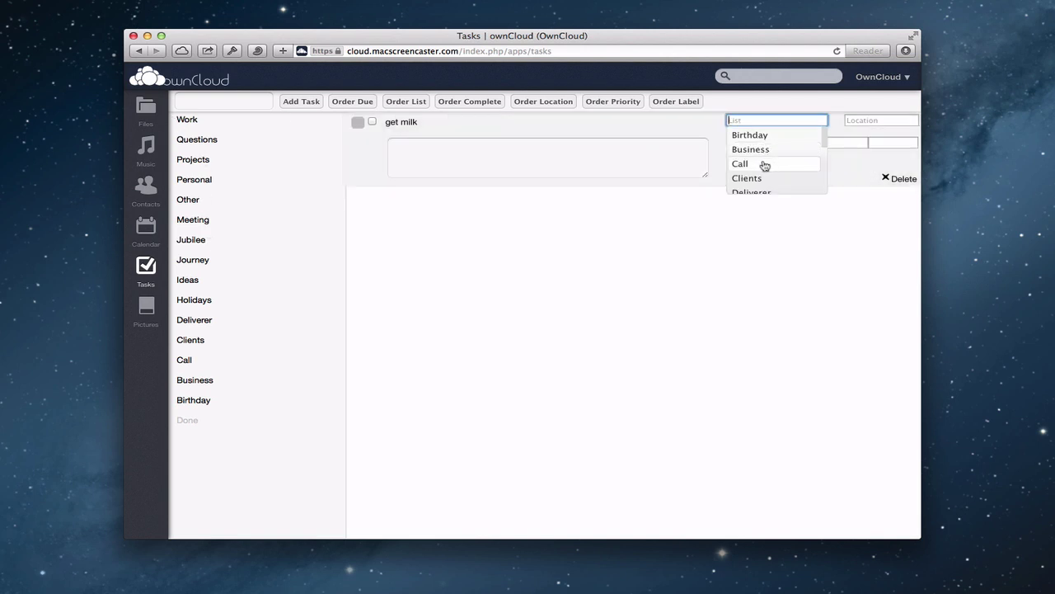
click(754, 138)
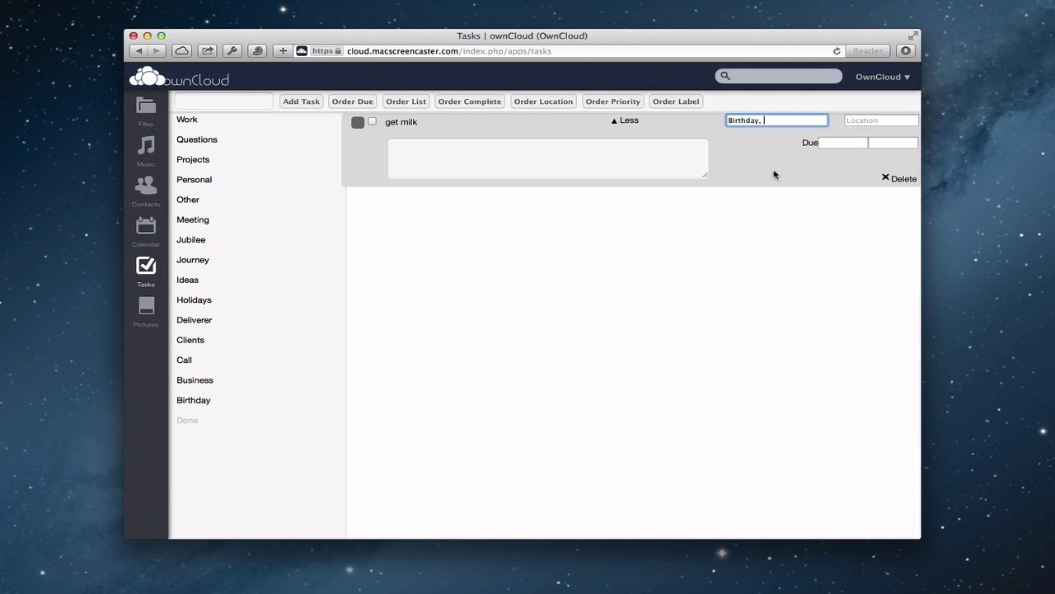
click(862, 121)
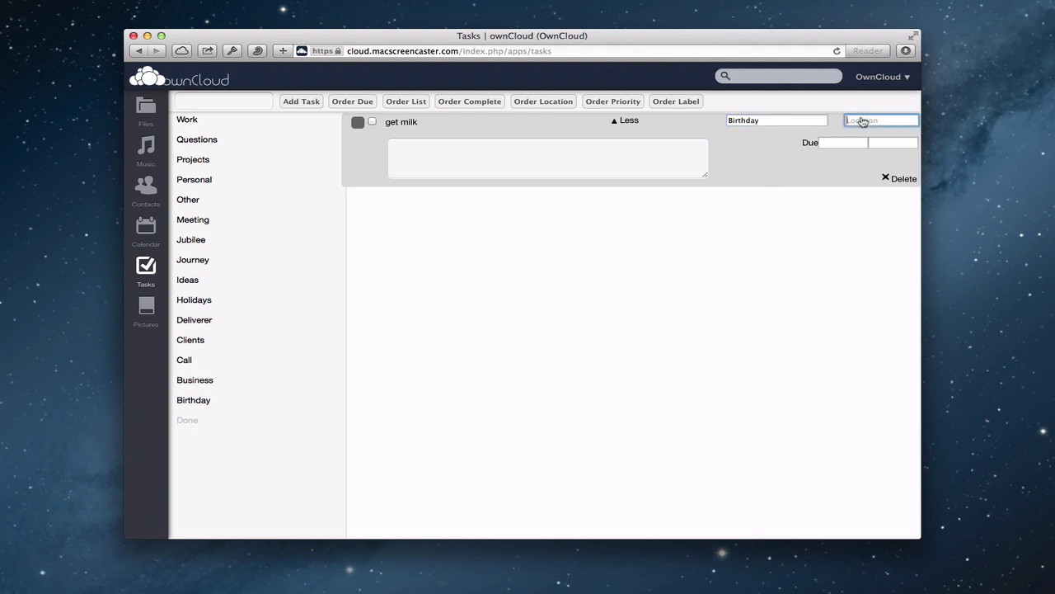
click(840, 143)
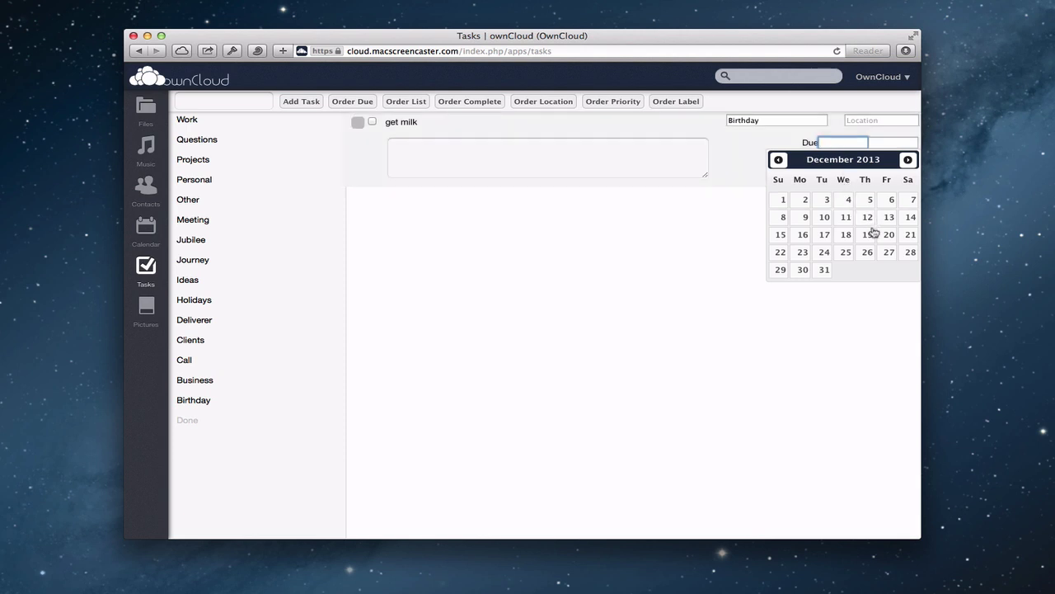
click(846, 252)
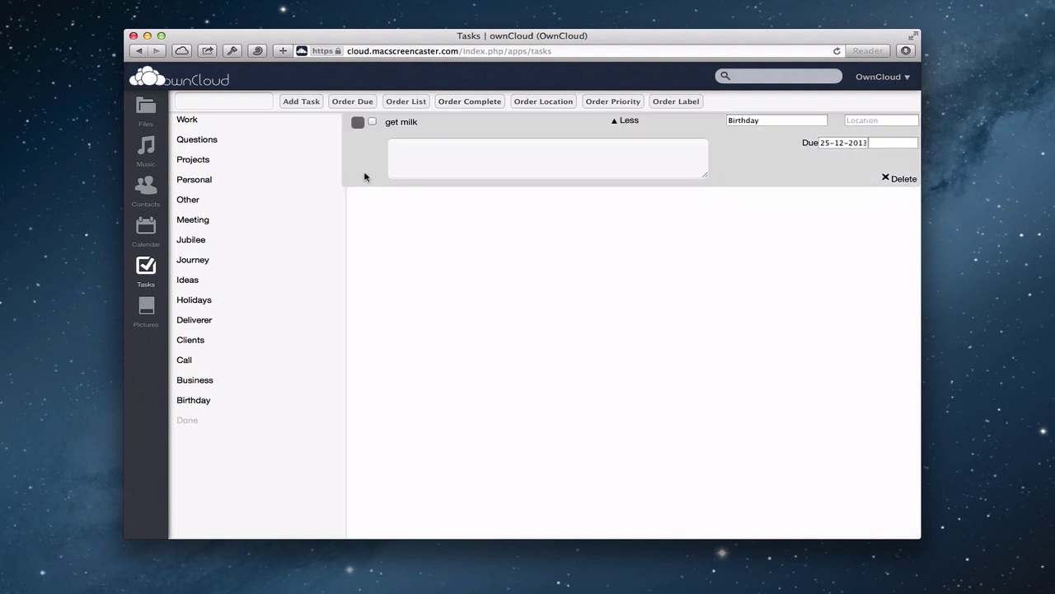
Filter the tasks by Work, Birthday and Business in turn, keeping only the Birthday filter active.
click(192, 121)
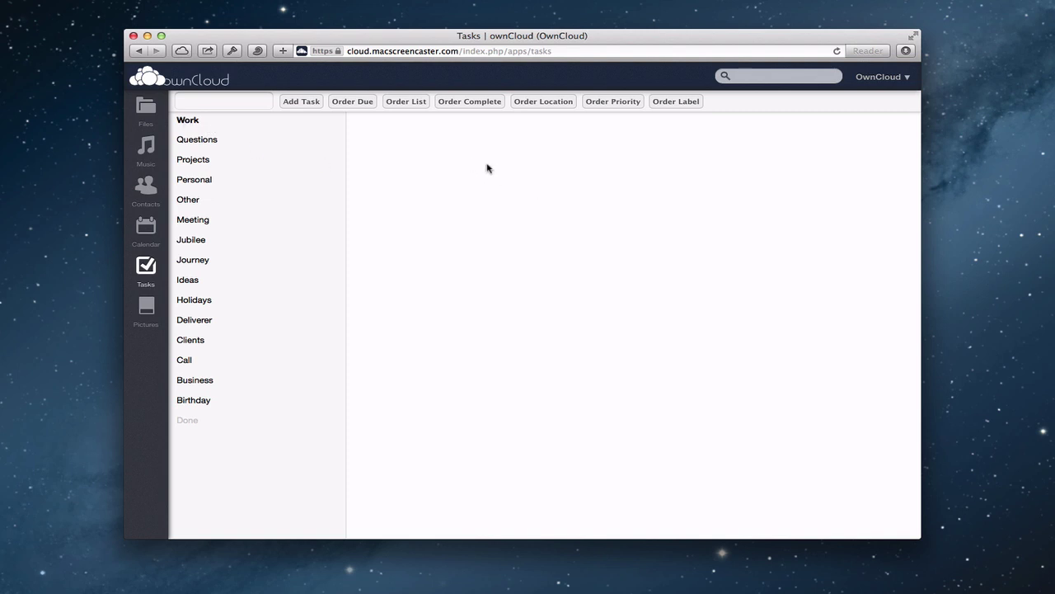
click(198, 400)
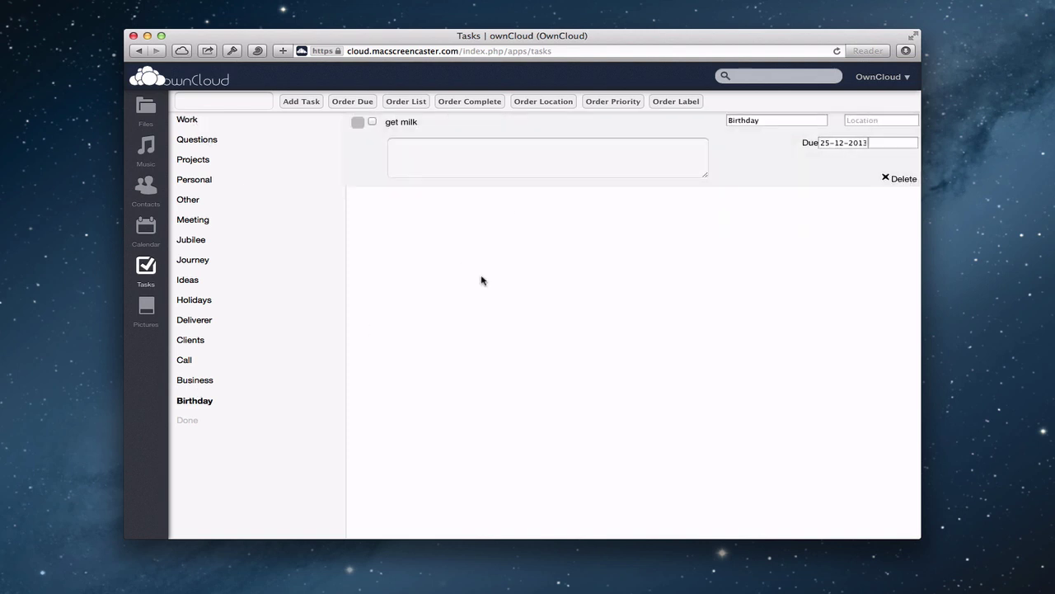
click(196, 380)
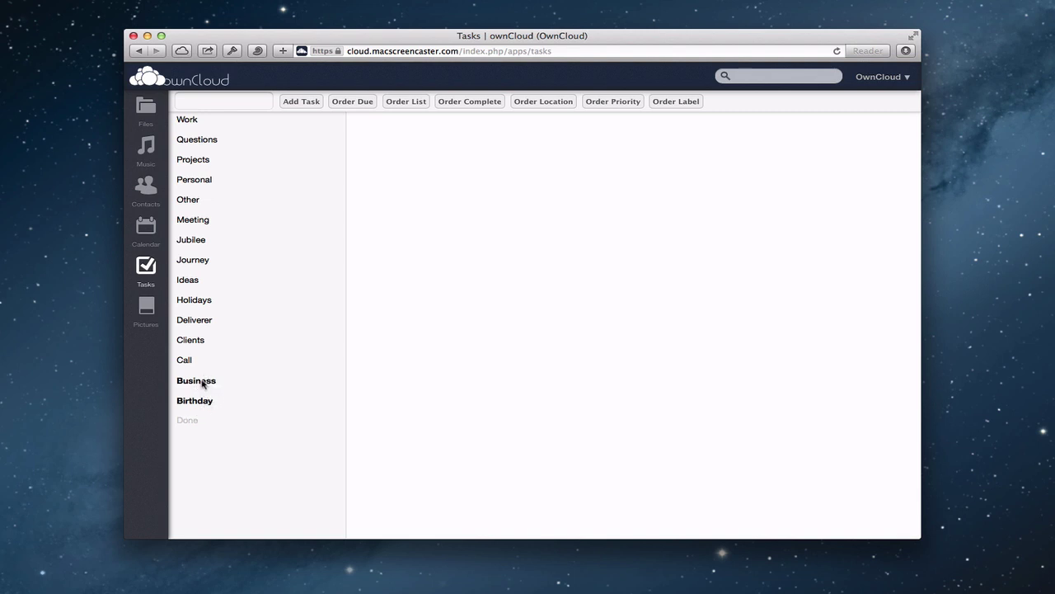
click(202, 382)
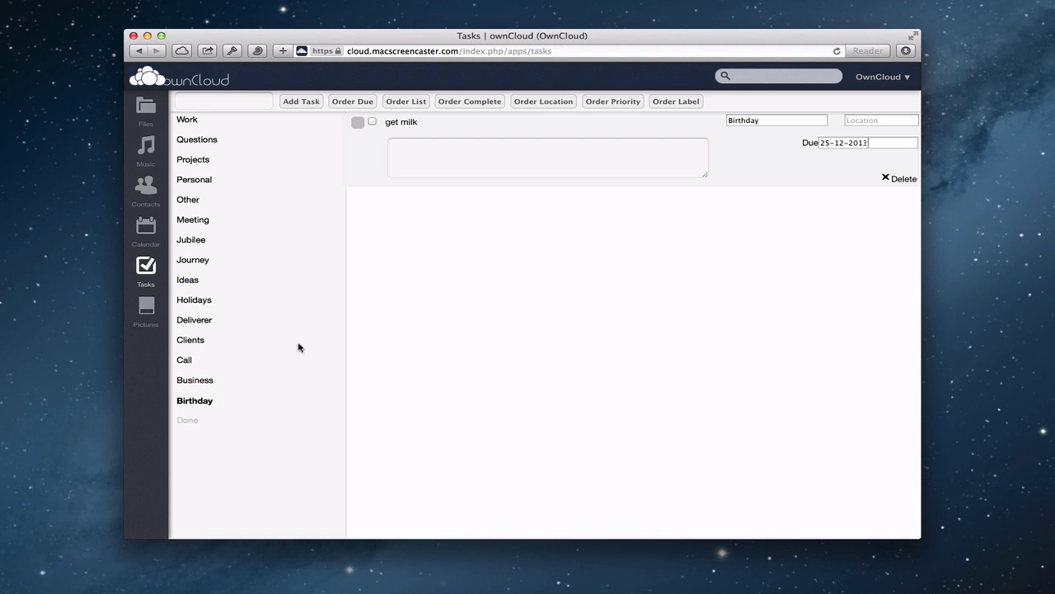
Mark the "get milk" task as completed and order the tasks by list.
click(372, 122)
click(407, 101)
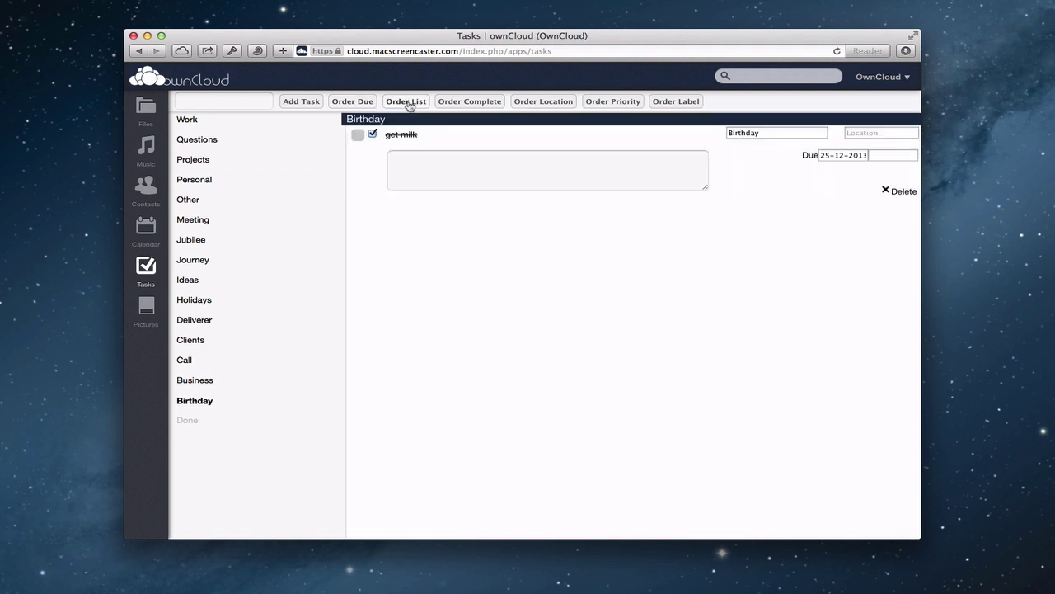
Order the tasks by completion.
click(481, 103)
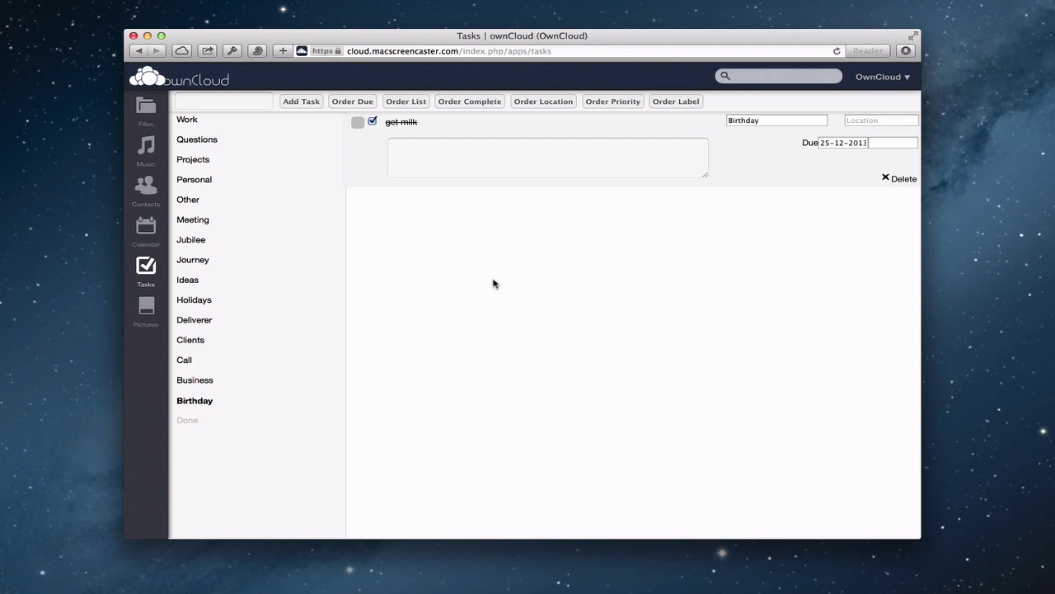
Open the apps management page and enable the third-party Files move app.
click(901, 78)
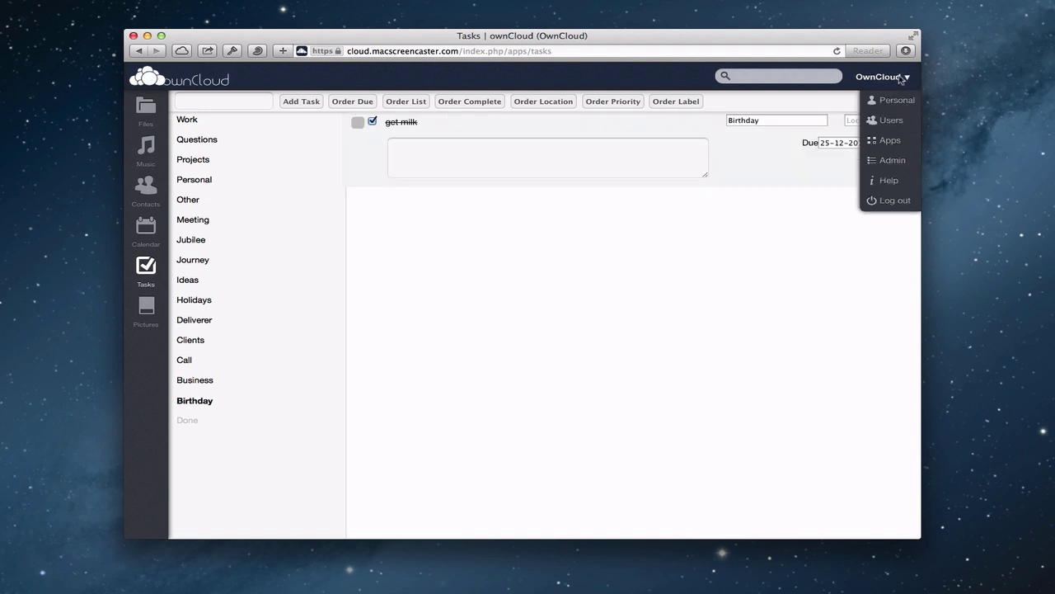
click(887, 145)
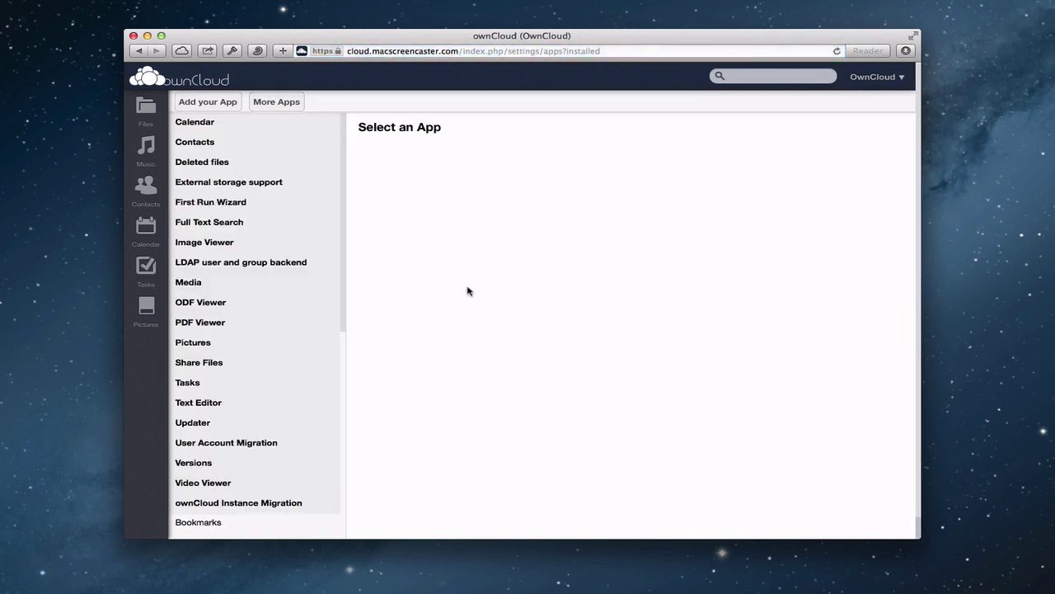
scroll(283, 370, down, 8)
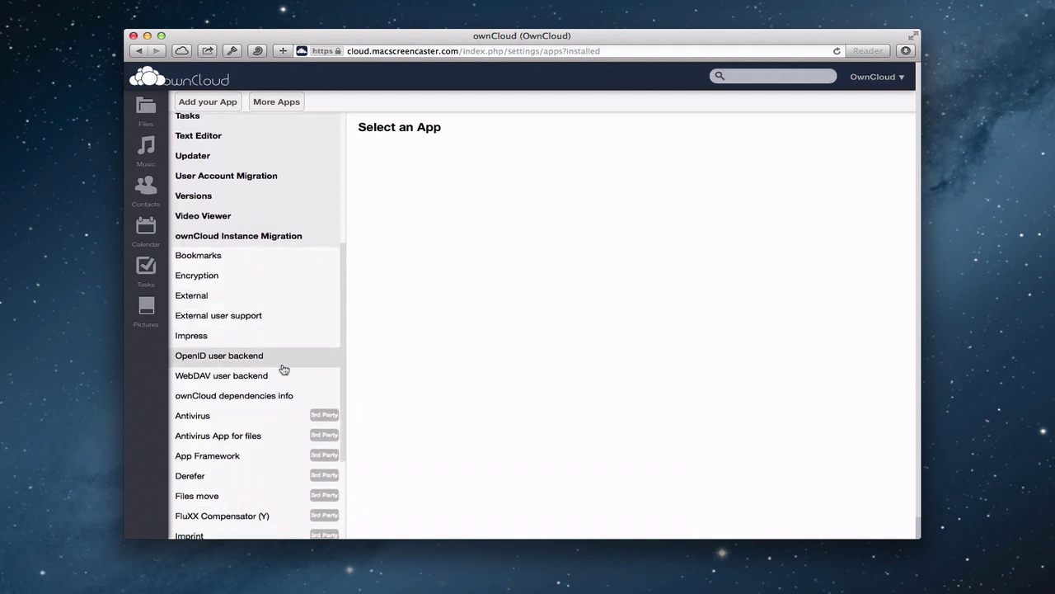
scroll(283, 369, down, 3)
click(214, 400)
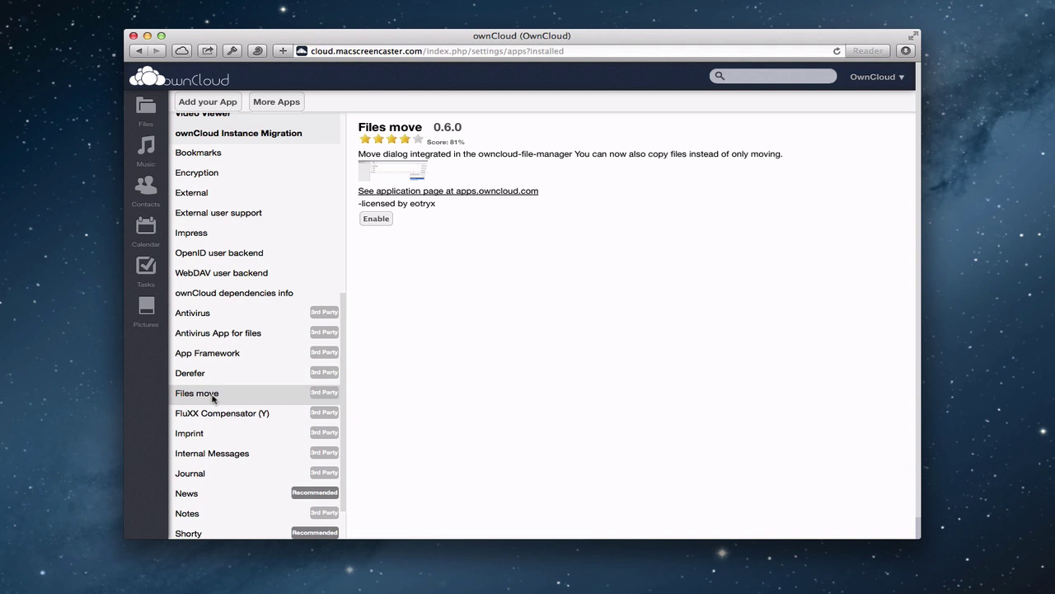
click(377, 220)
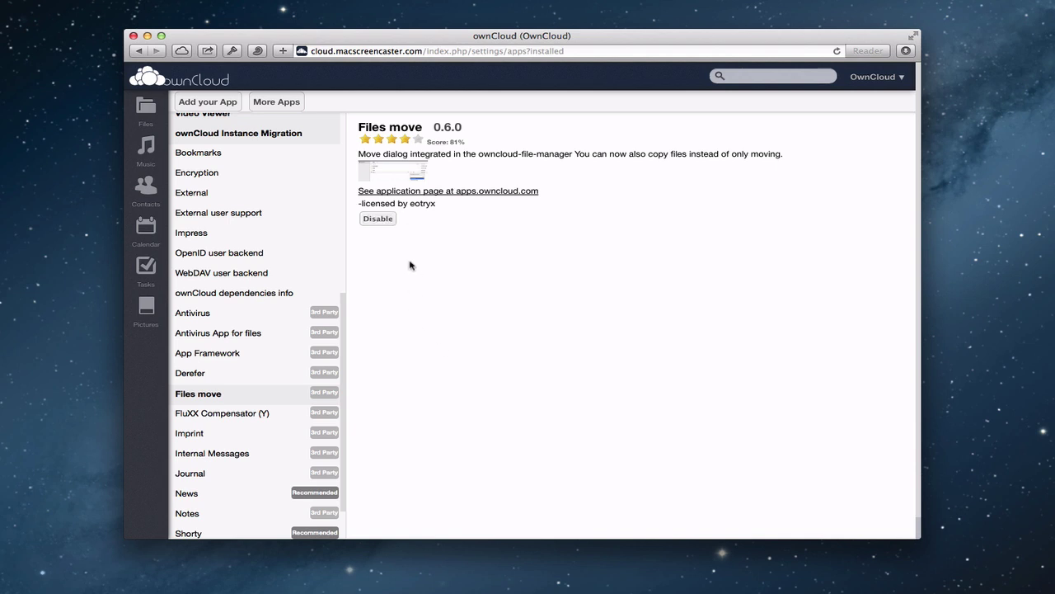
Go to Files and open the move options for "08 The Game Has Changed.mp3".
click(146, 112)
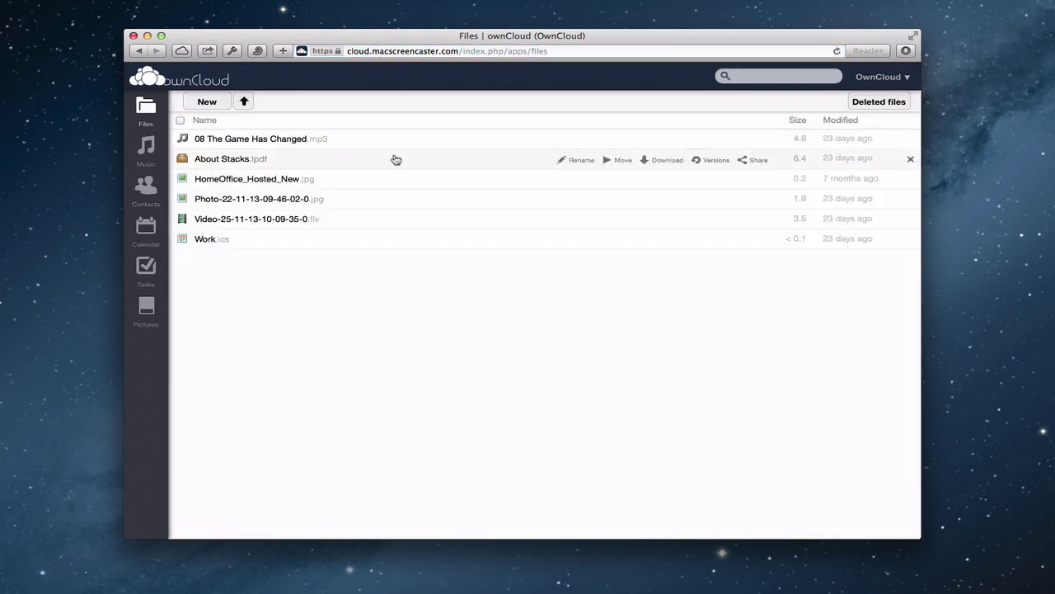
mouse_move(622, 141)
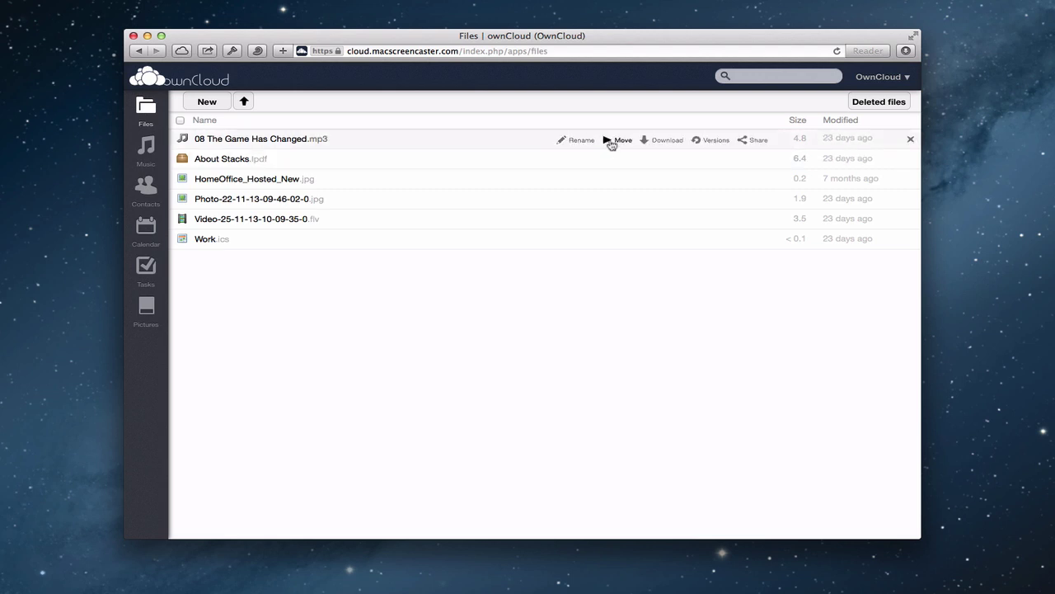
click(607, 142)
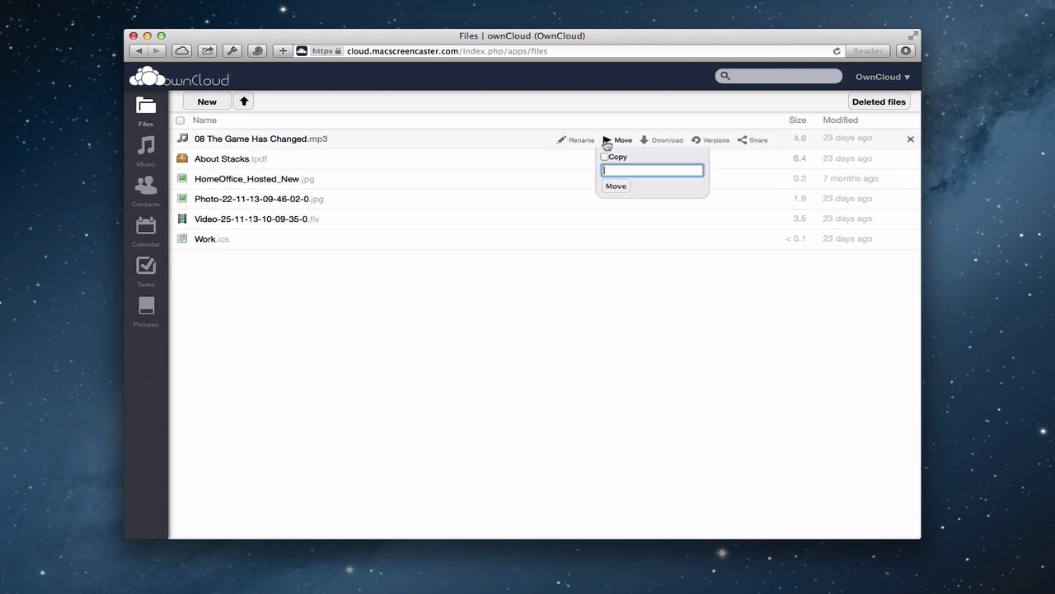
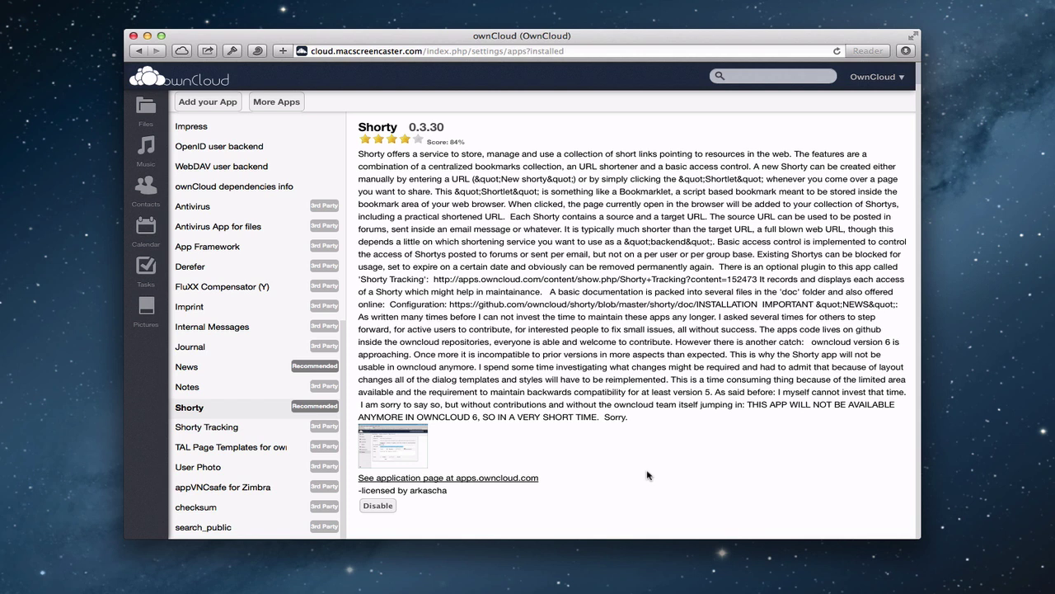
Return to Files, open the Shorty app and try out its draggable Shortlet.
click(151, 112)
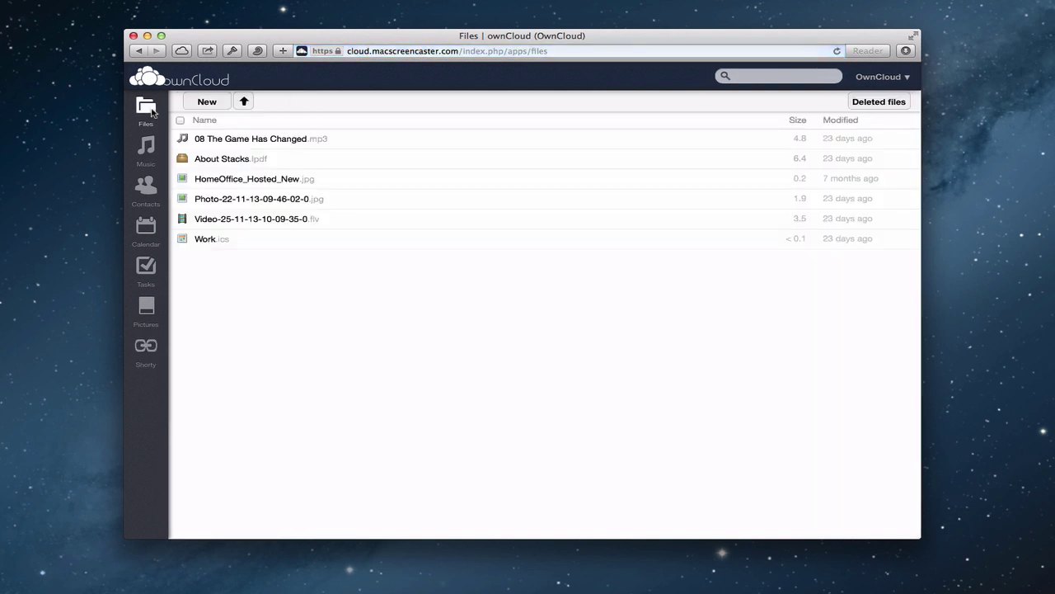
click(144, 348)
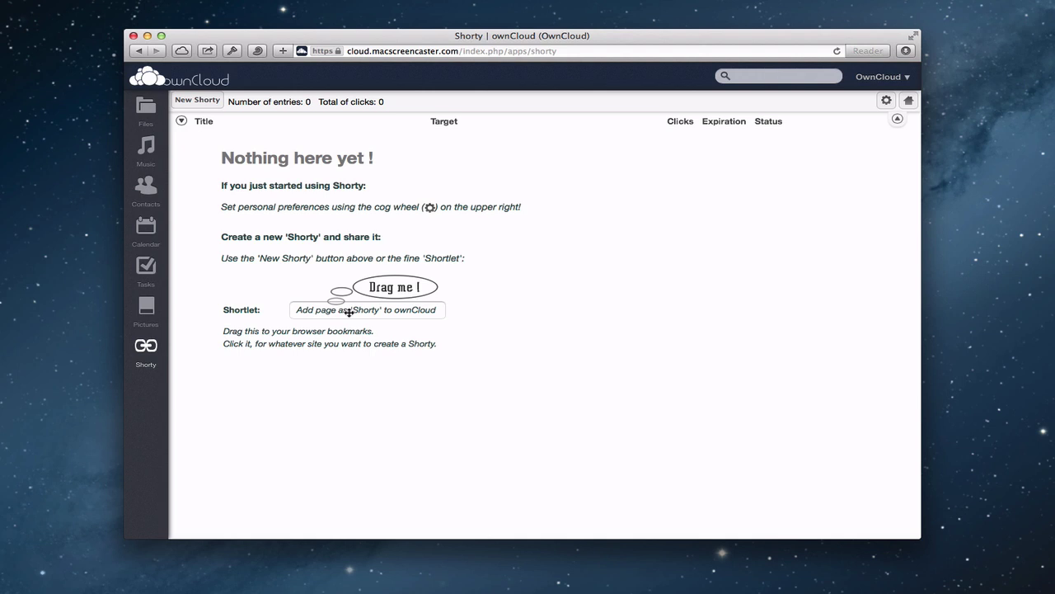
mouse_move(349, 311)
mouse_down()
mouse_move(330, 71)
mouse_move(390, 220)
mouse_move(363, 298)
mouse_move(396, 322)
mouse_move(362, 321)
mouse_up()
Review the backend services in the Shorty settings, keep the ti.ny service, and enable the SMS option.
click(885, 102)
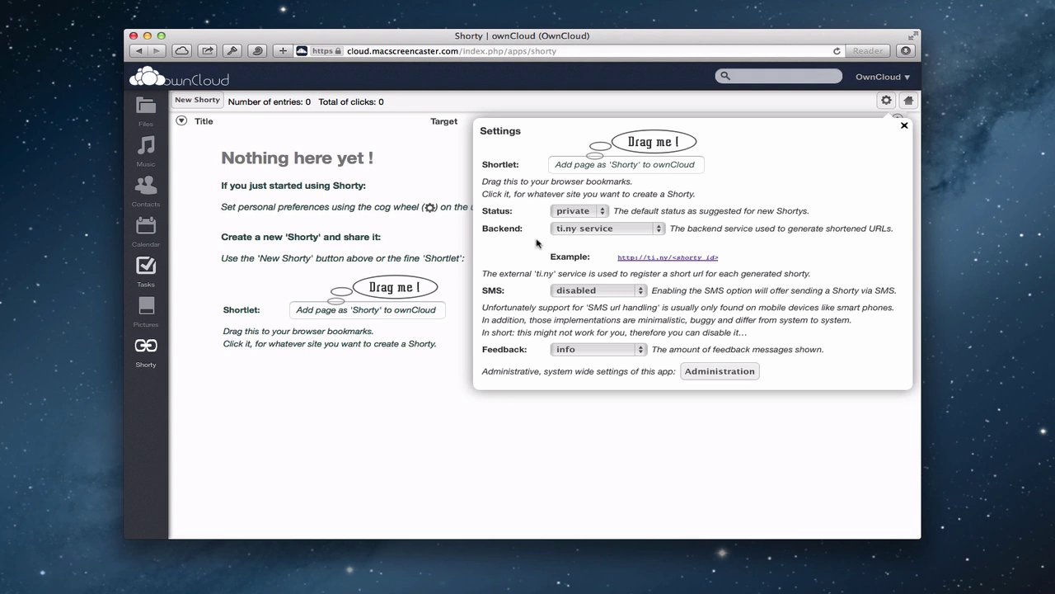
click(658, 229)
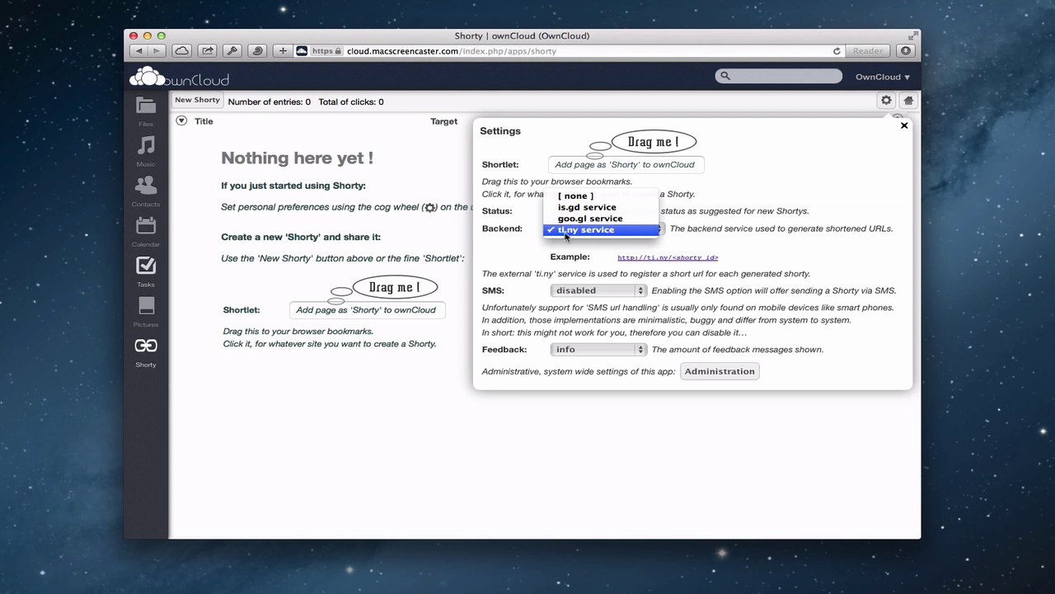
click(789, 259)
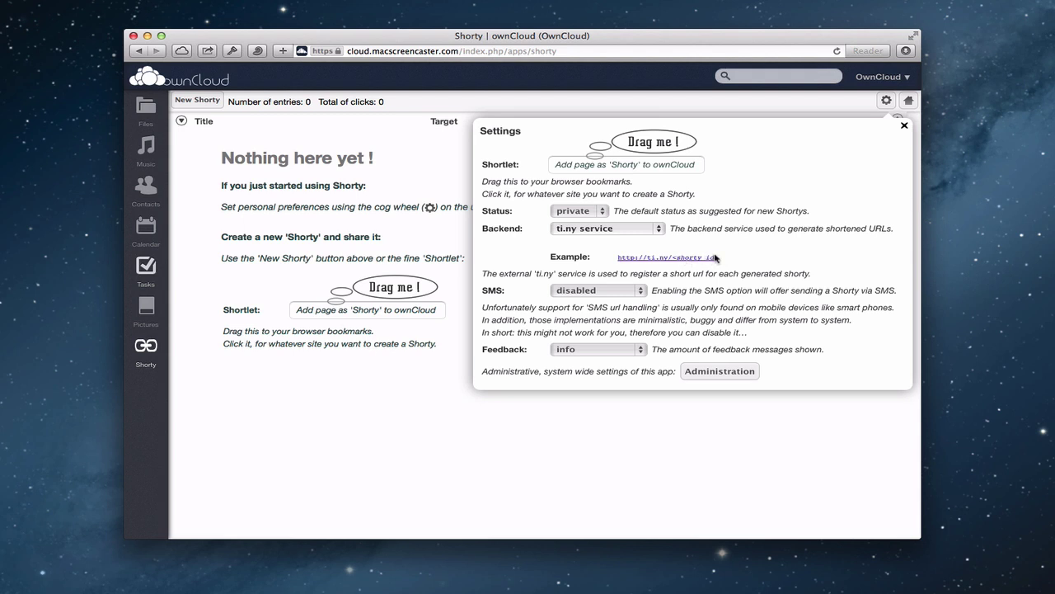
click(642, 294)
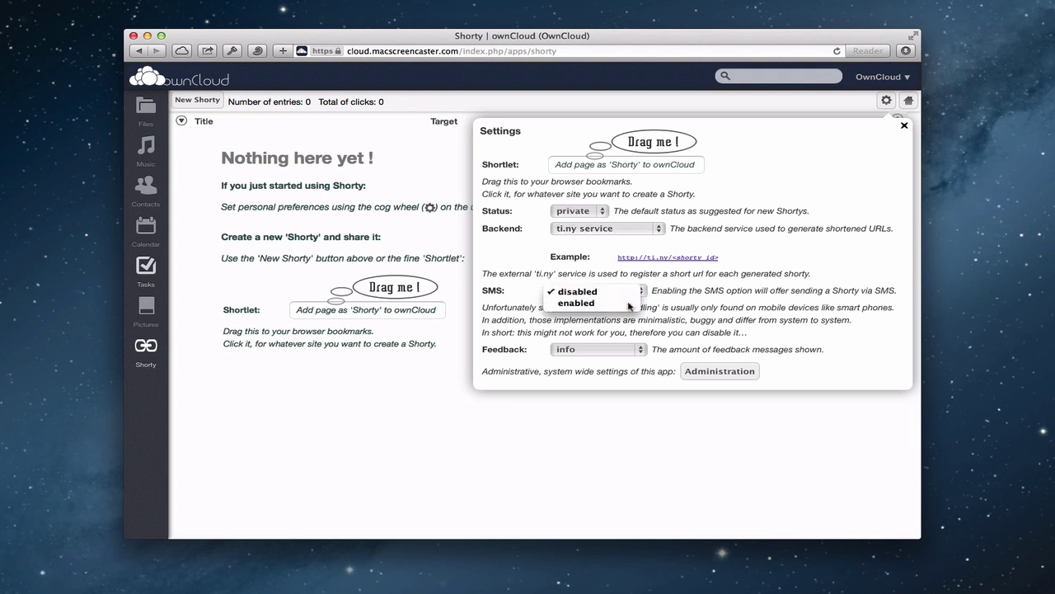
click(628, 304)
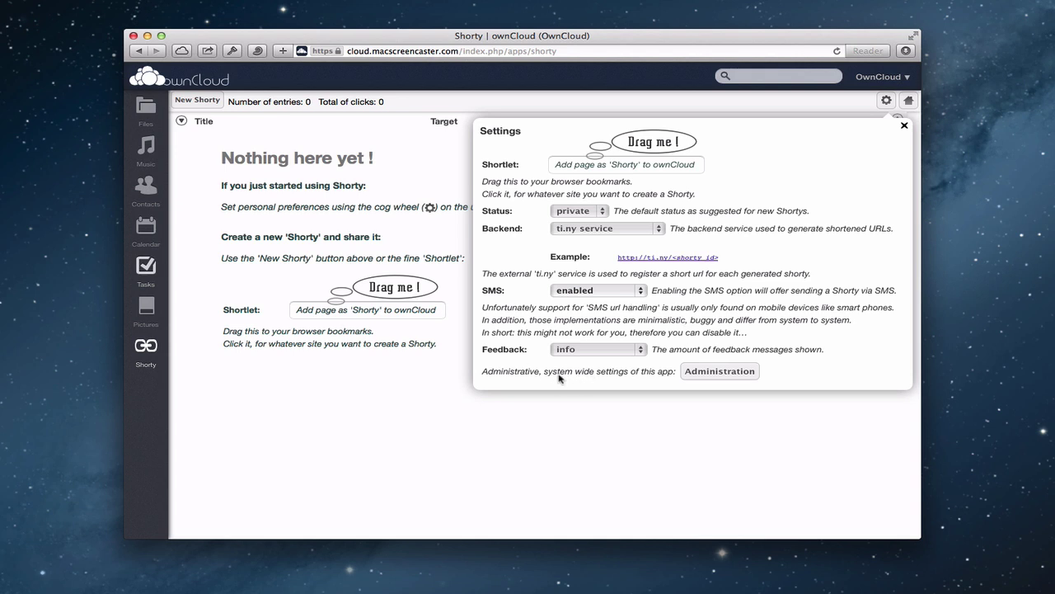
click(886, 101)
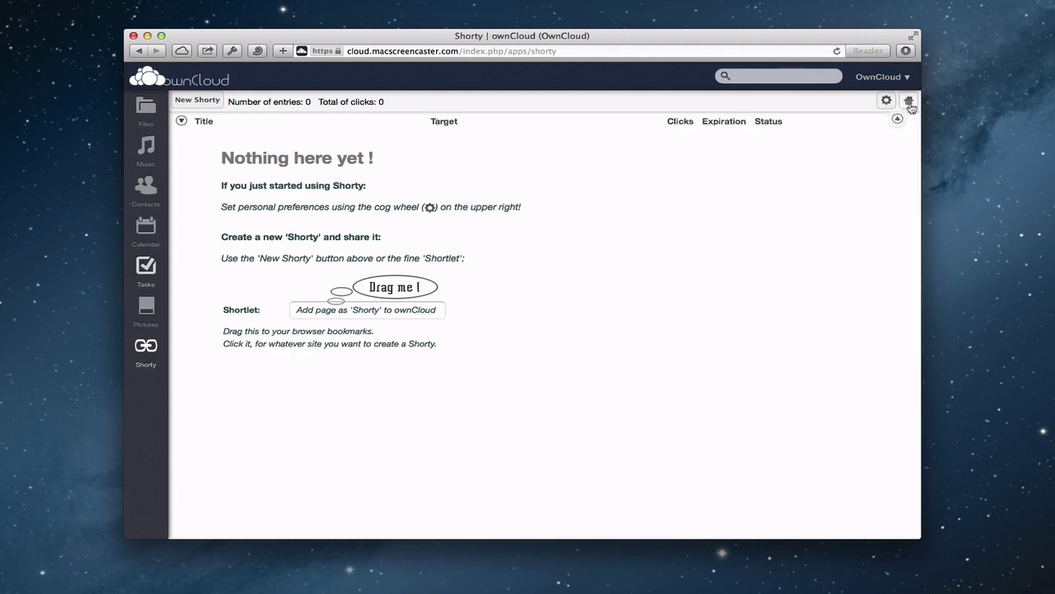
View Shorty's application page on apps.owncloud.com, then close it and return to the Shorty app.
click(908, 102)
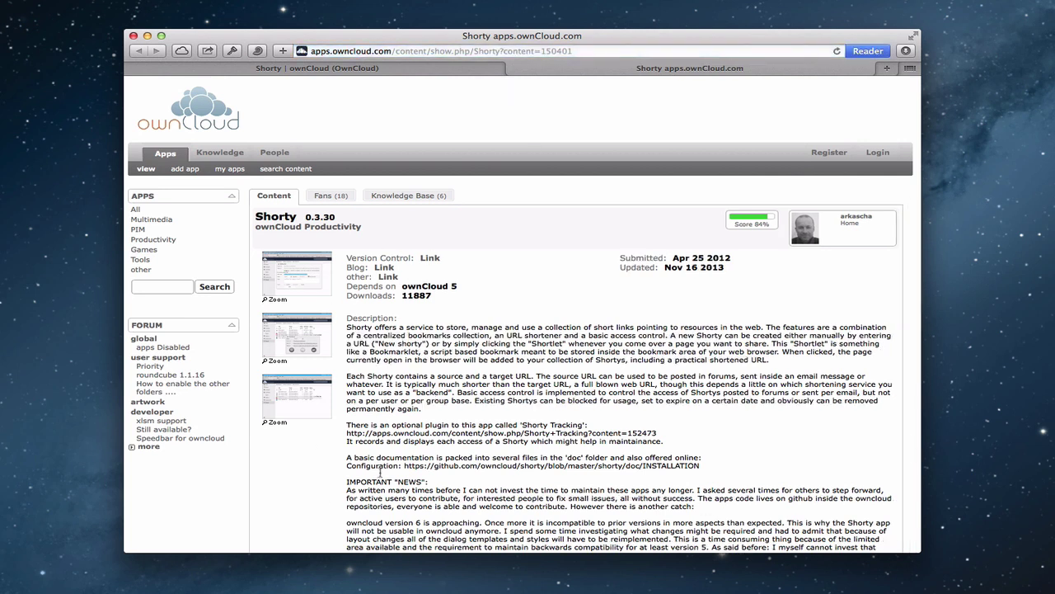
click(513, 69)
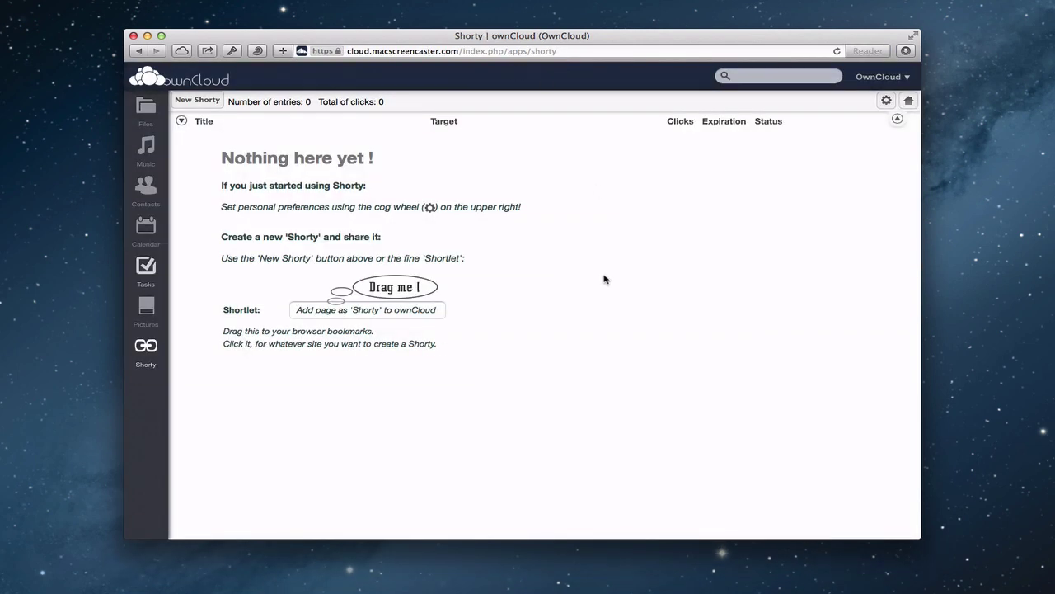
click(198, 101)
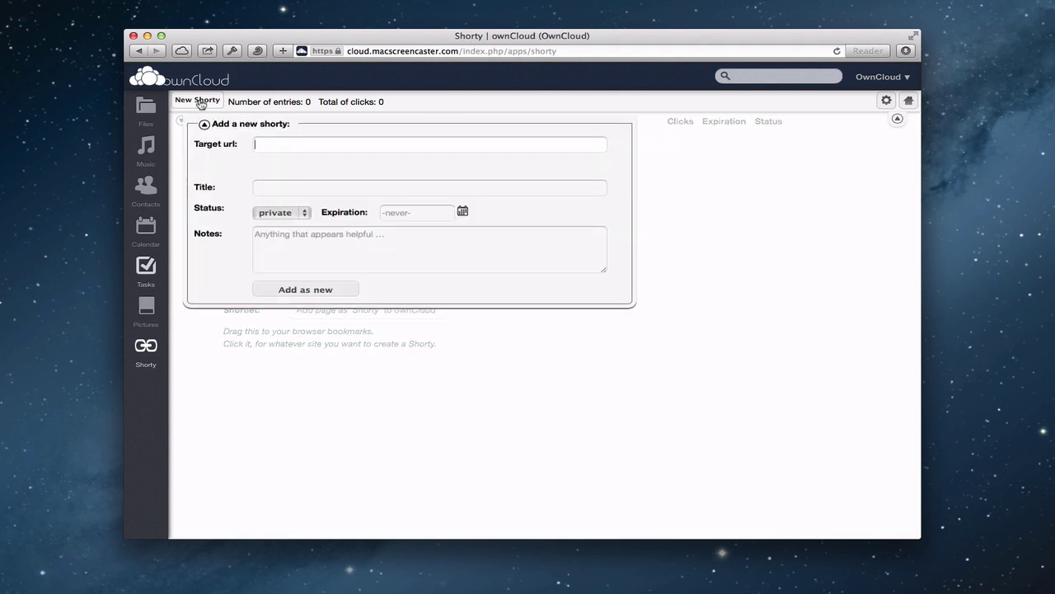
text(www.apple.com)
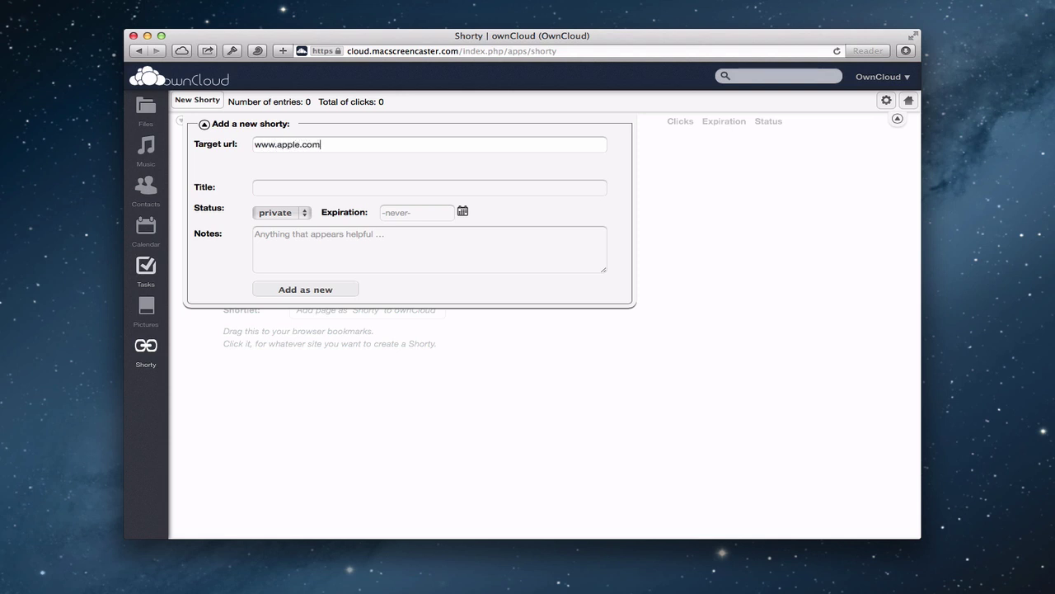
key(Tab)
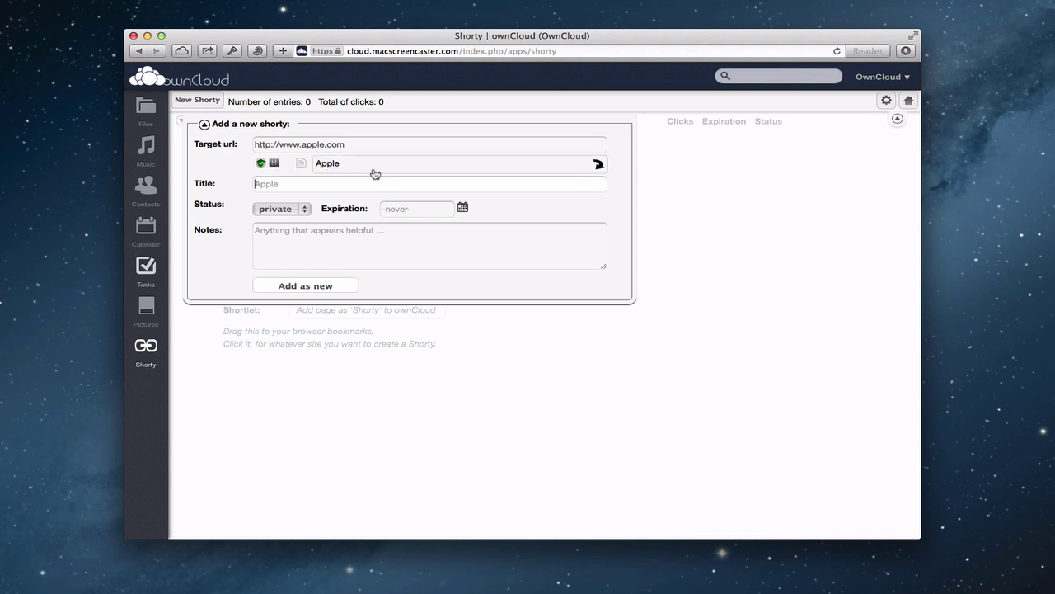
click(599, 171)
double_click(378, 187)
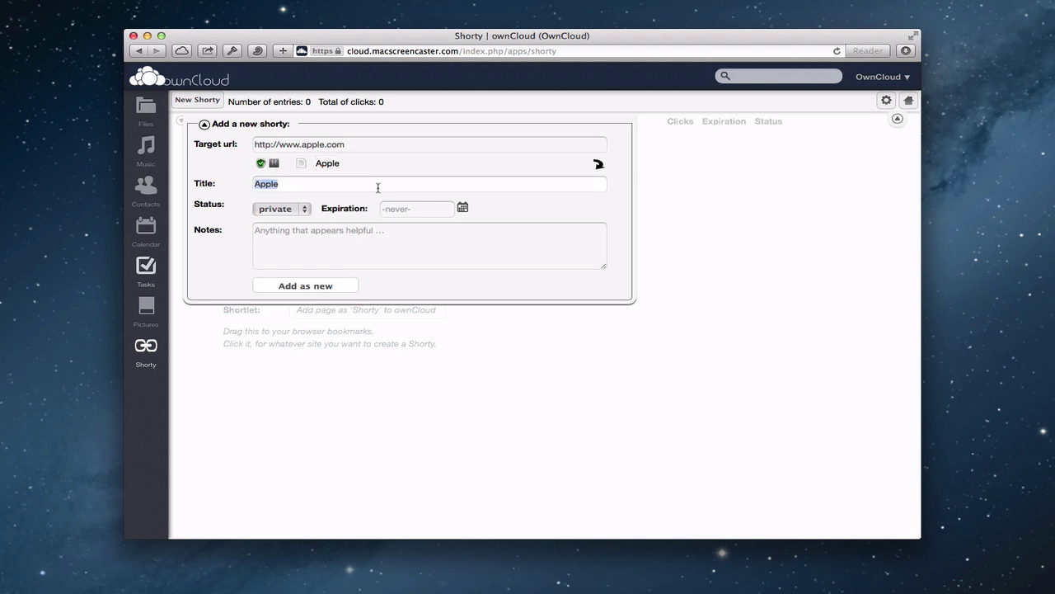
click(379, 165)
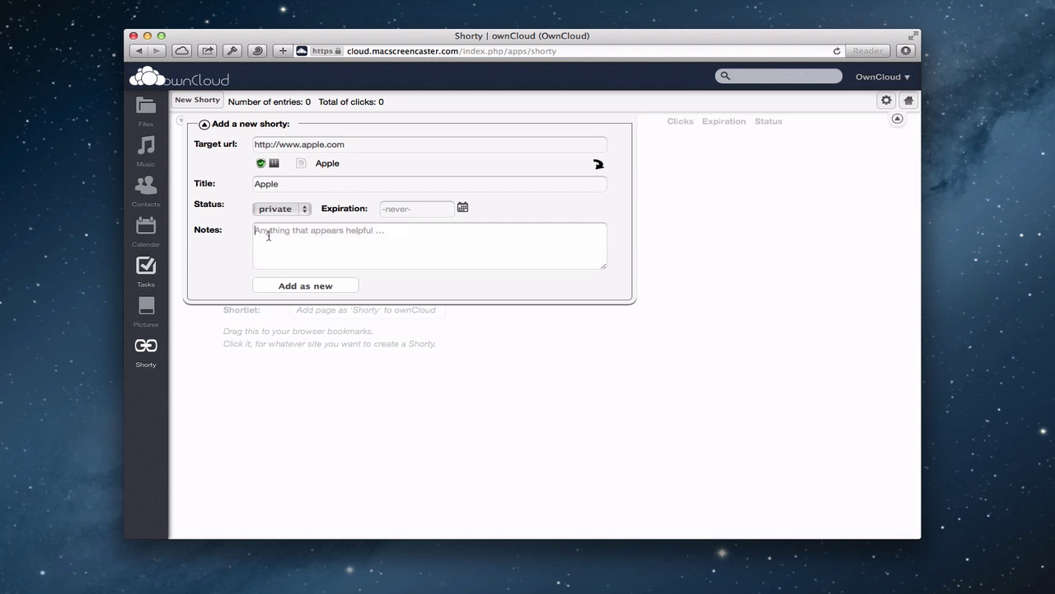
Enter the note "this a great website" and add the new Shorty.
text(this a great w)
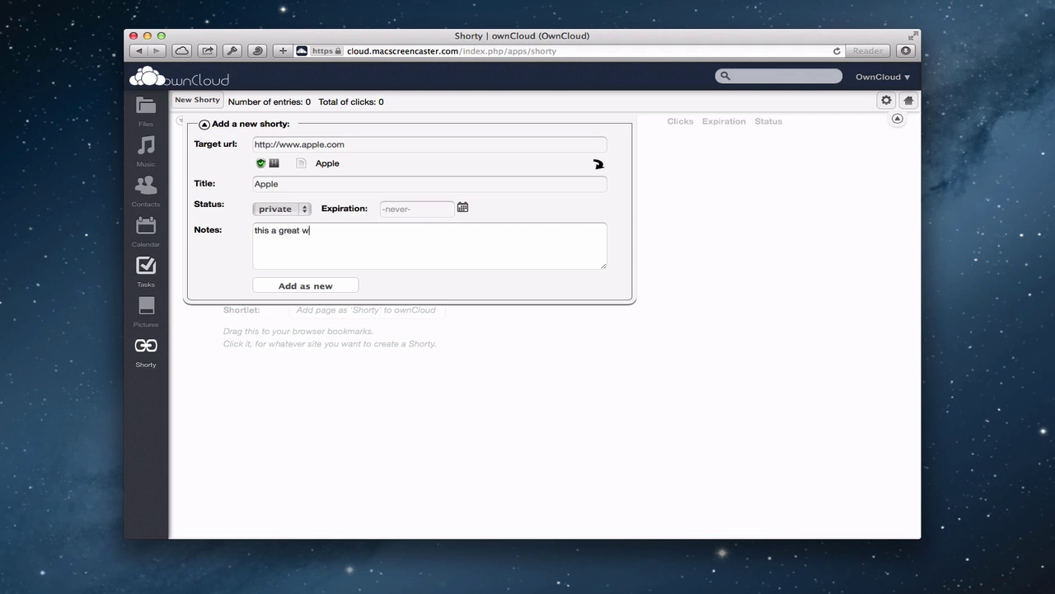
text(ebsite)
key(Return)
click(306, 283)
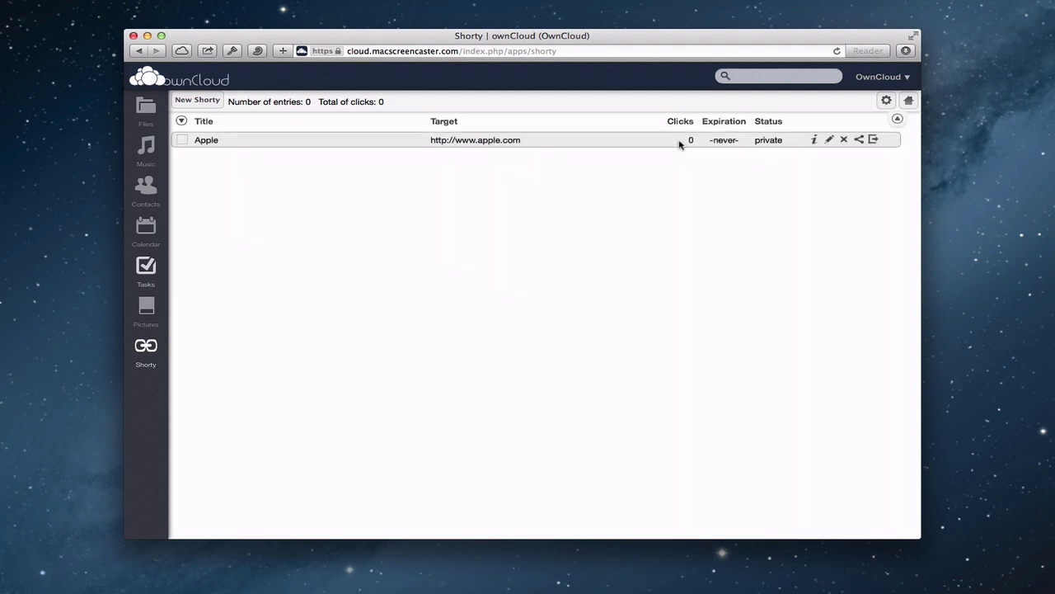
Examine the Apple Shorty's details and its sharing options, closing each of them again.
click(815, 140)
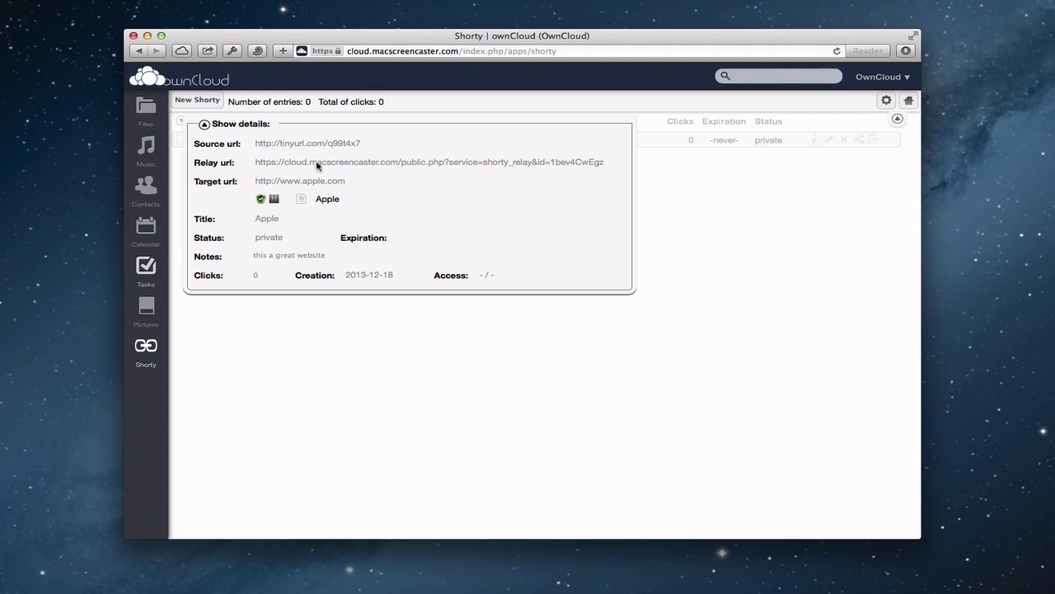
click(203, 125)
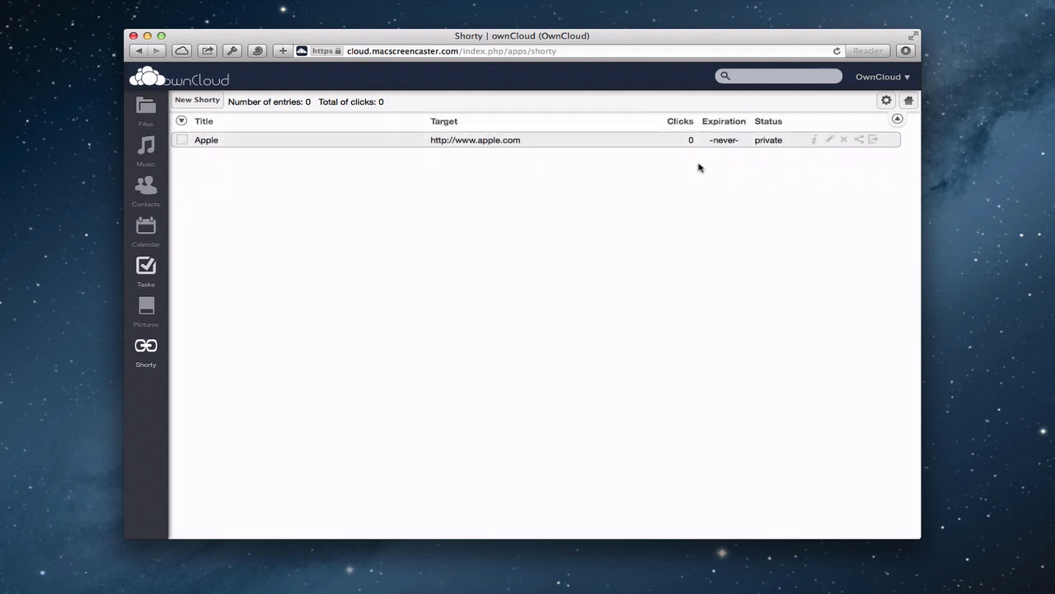
click(859, 140)
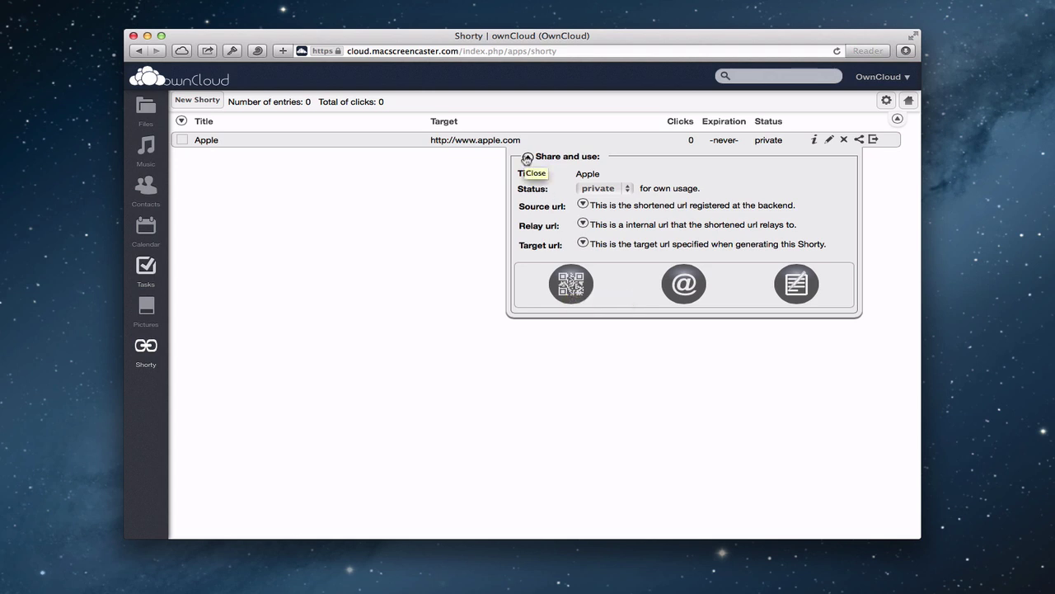
click(528, 157)
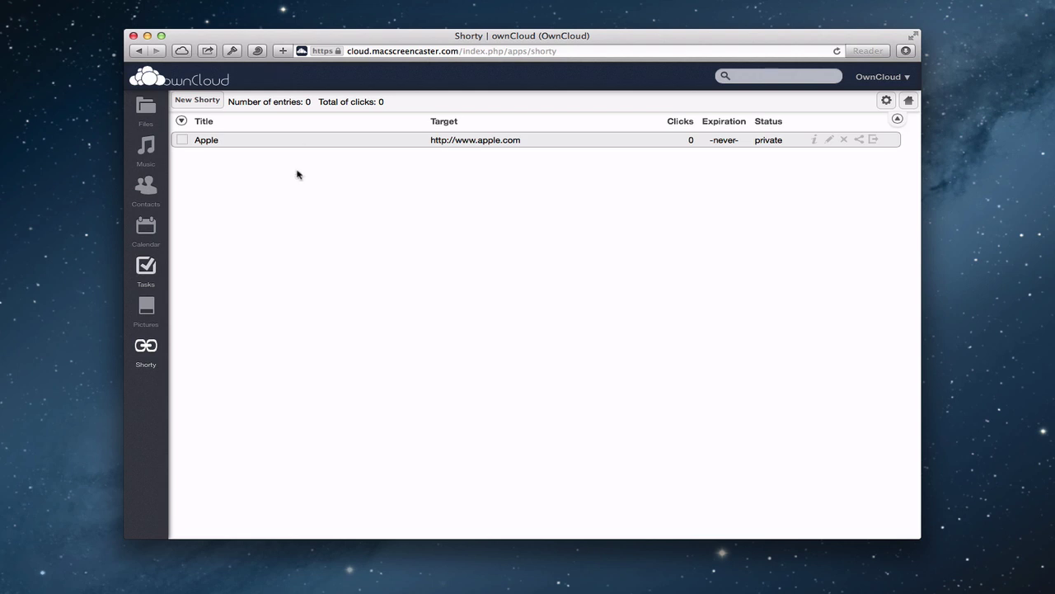
Return to the apps management page and browse the list of available apps.
click(905, 76)
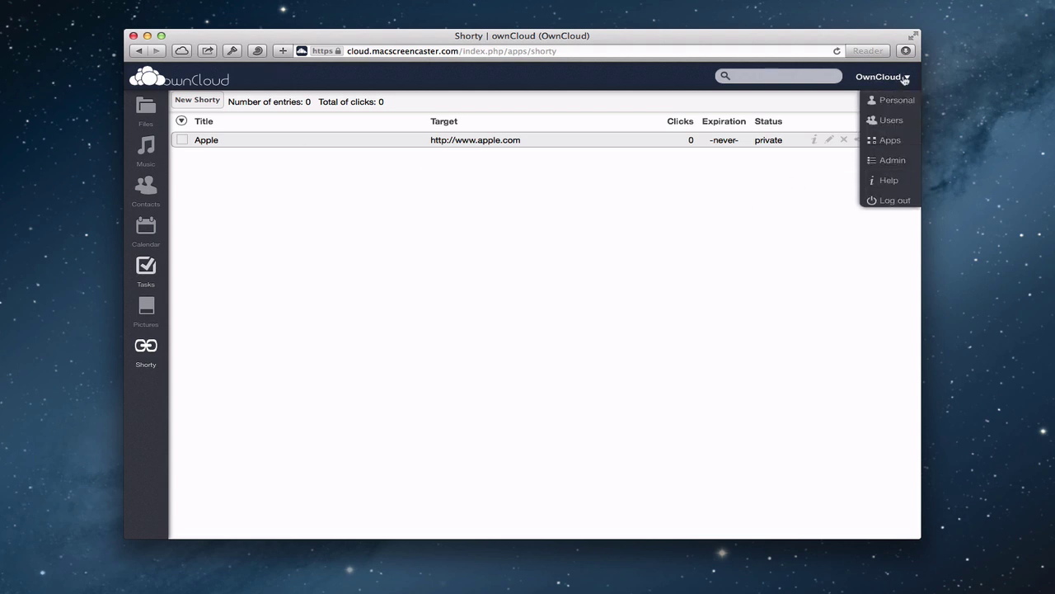
click(888, 142)
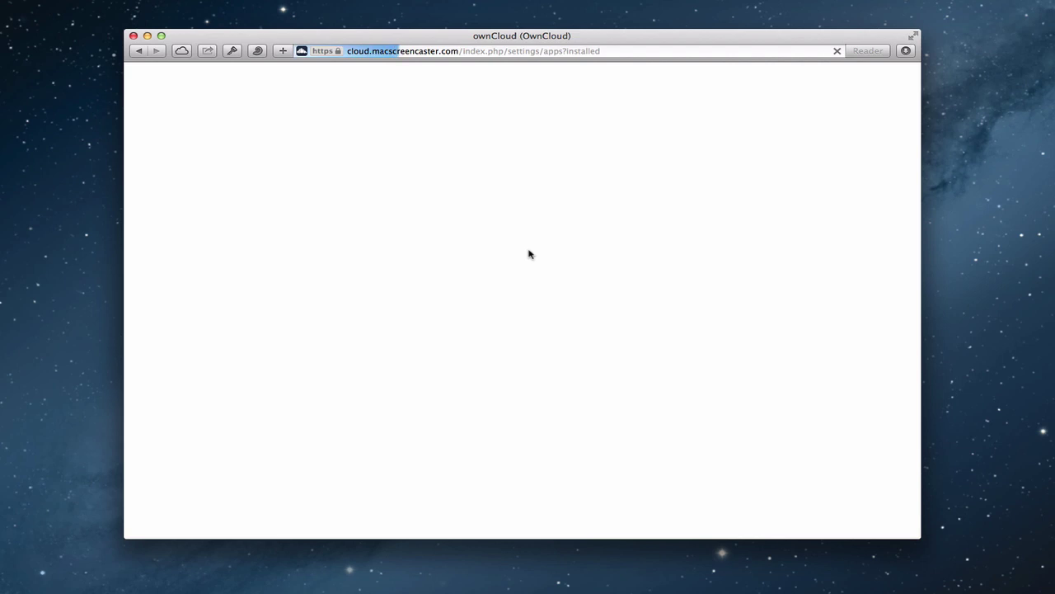
scroll(266, 295, down, 10)
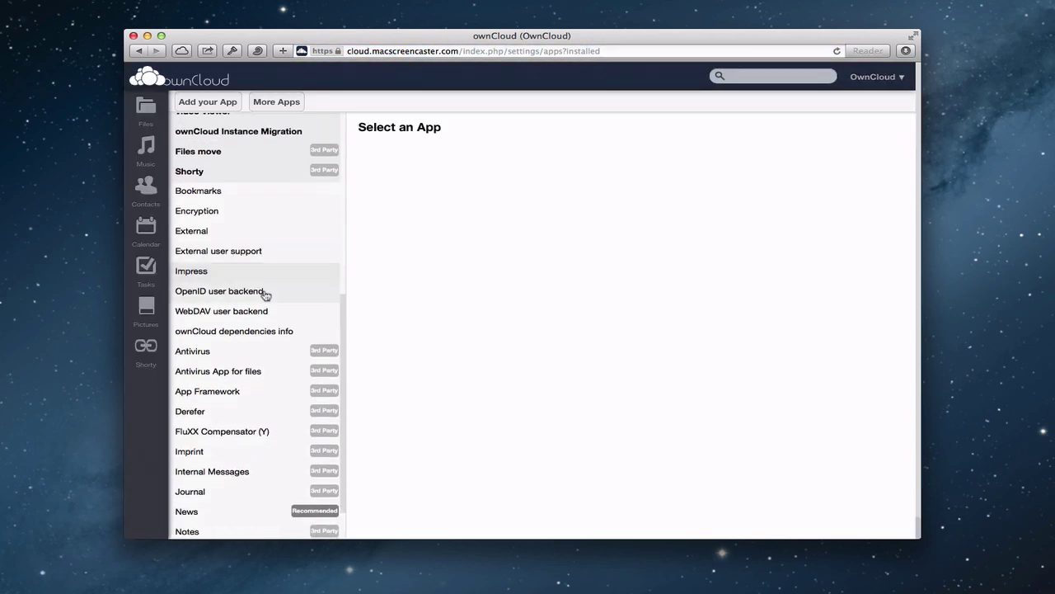
scroll(267, 295, down, 5)
scroll(266, 296, down, 1)
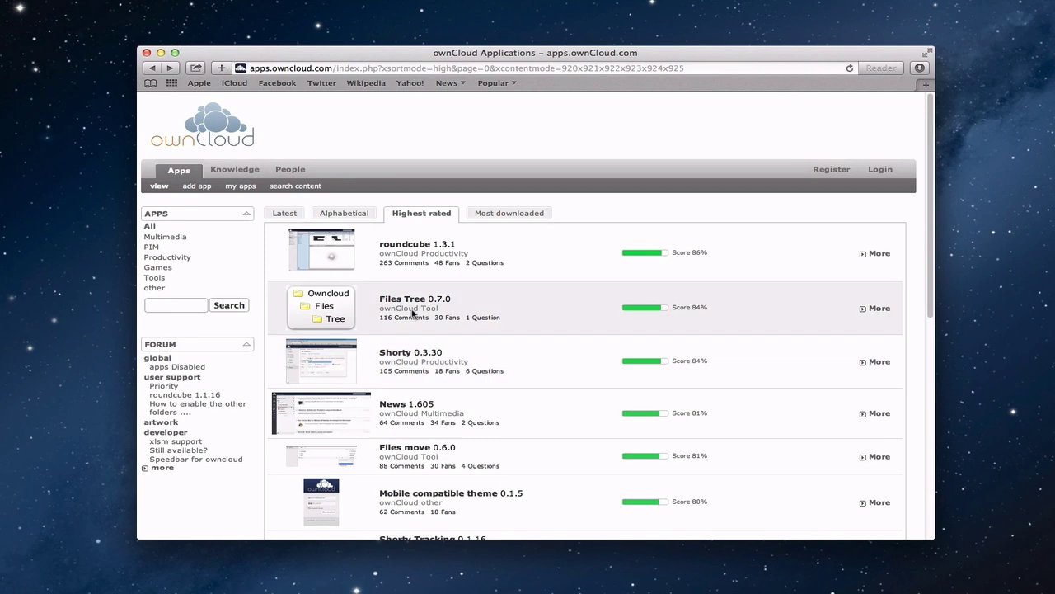
Find FluXX Compensator (Y) among the highest-rated ownCloud apps, open its details page and download it.
scroll(570, 310, down, 1)
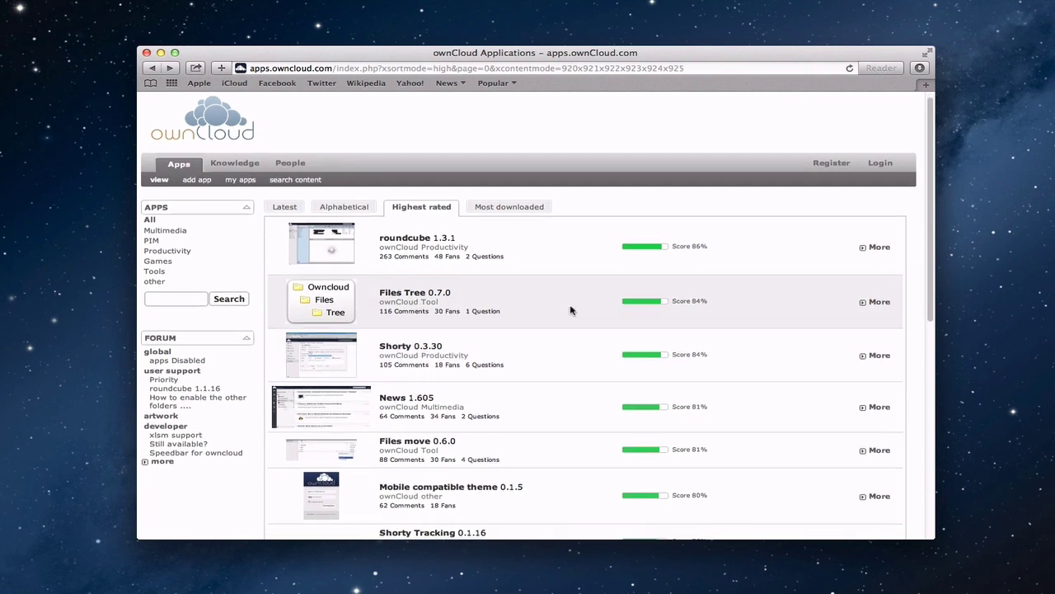
scroll(570, 310, up, 1)
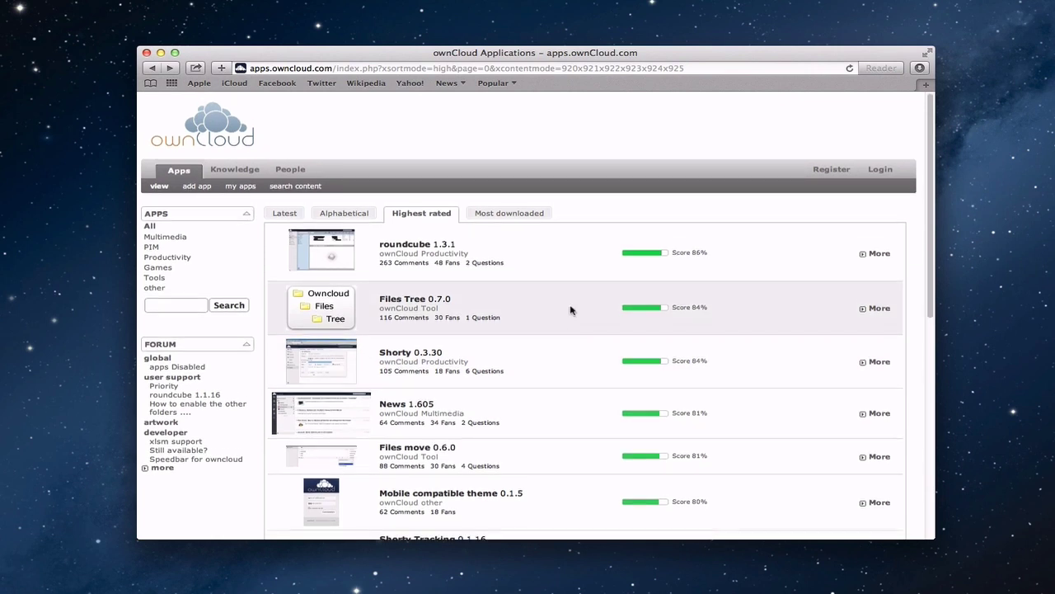
scroll(571, 310, down, 5)
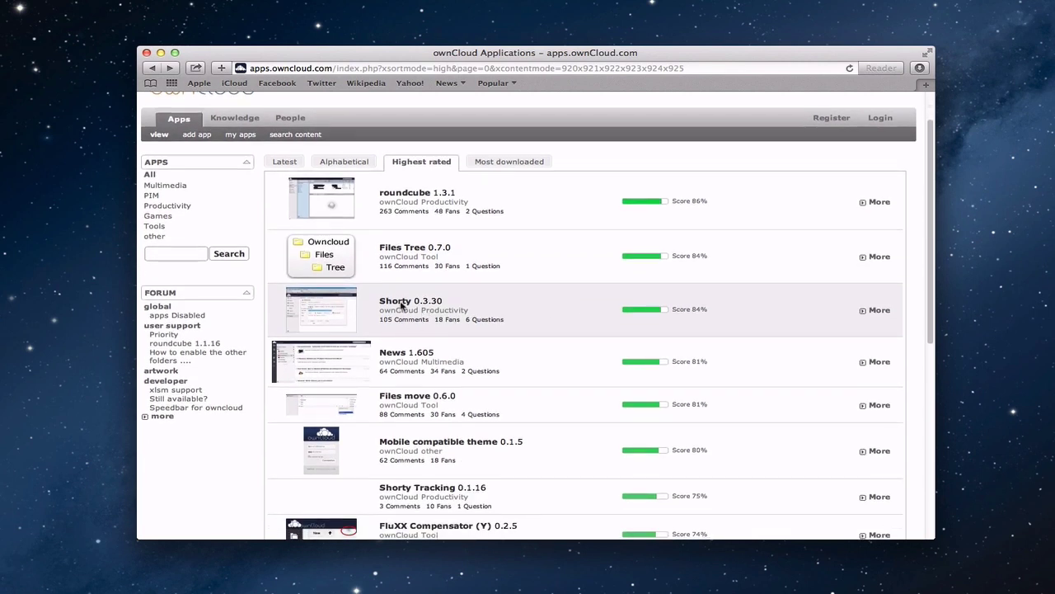
scroll(594, 317, down, 6)
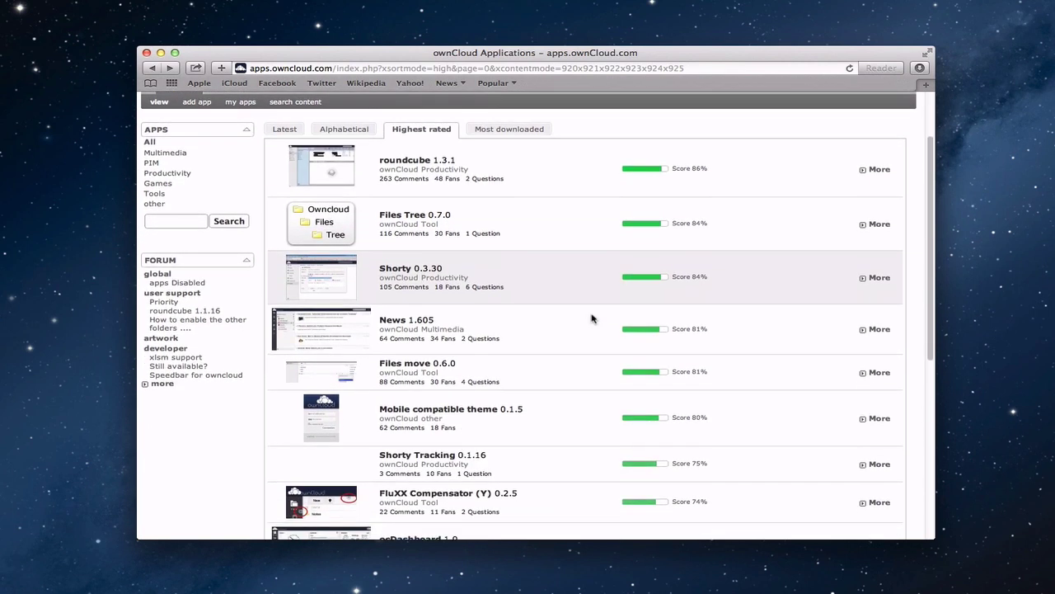
scroll(591, 318, down, 3)
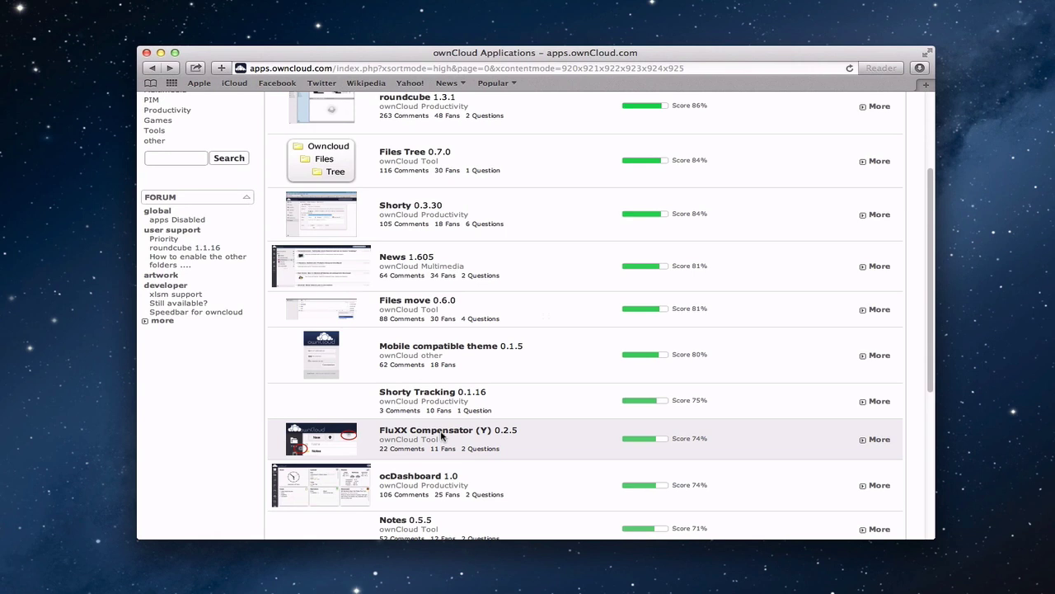
click(871, 441)
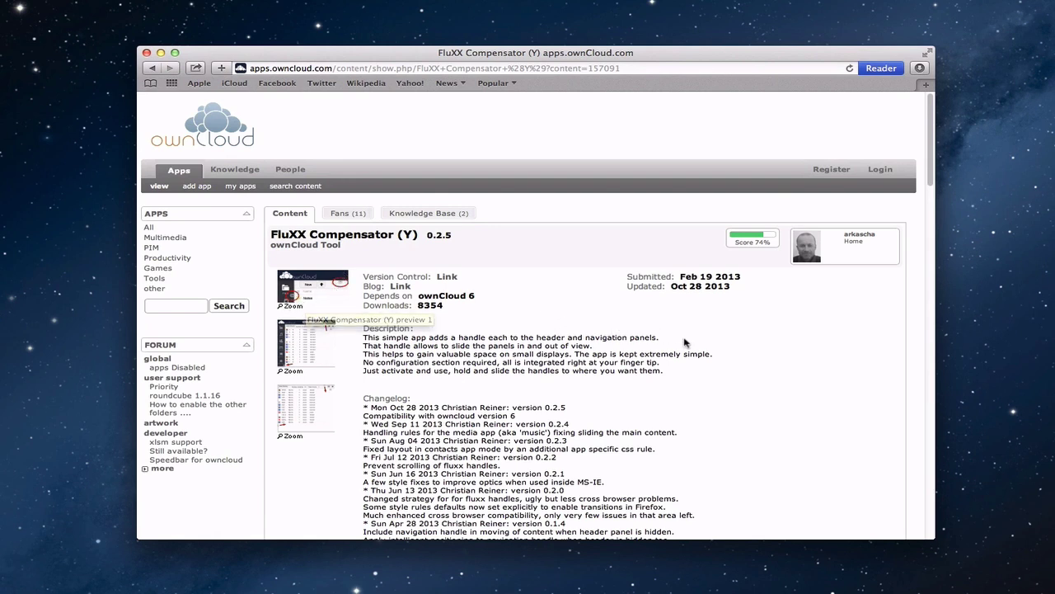
scroll(720, 363, down, 7)
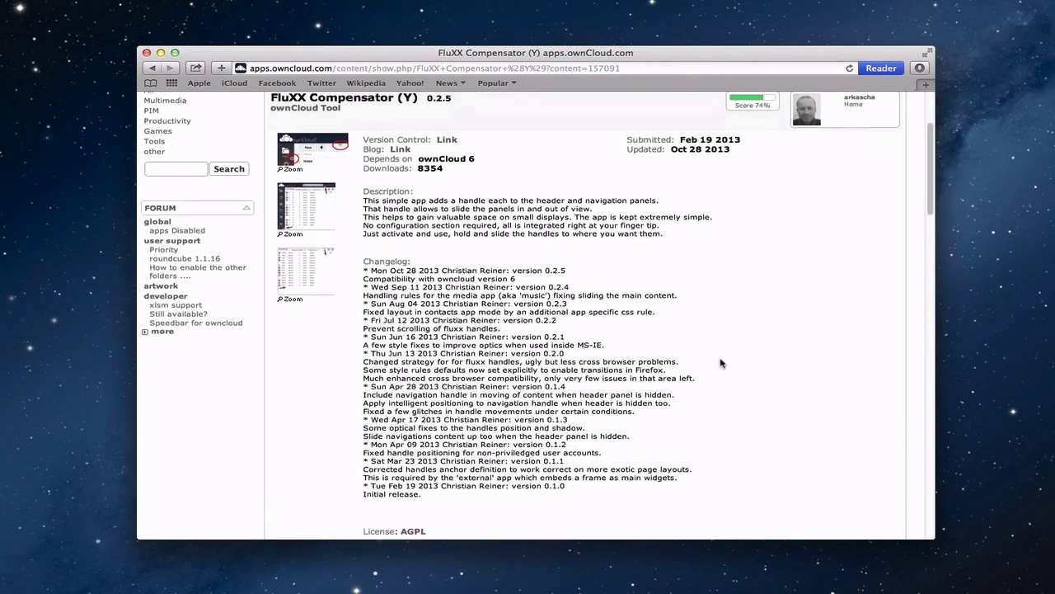
click(300, 385)
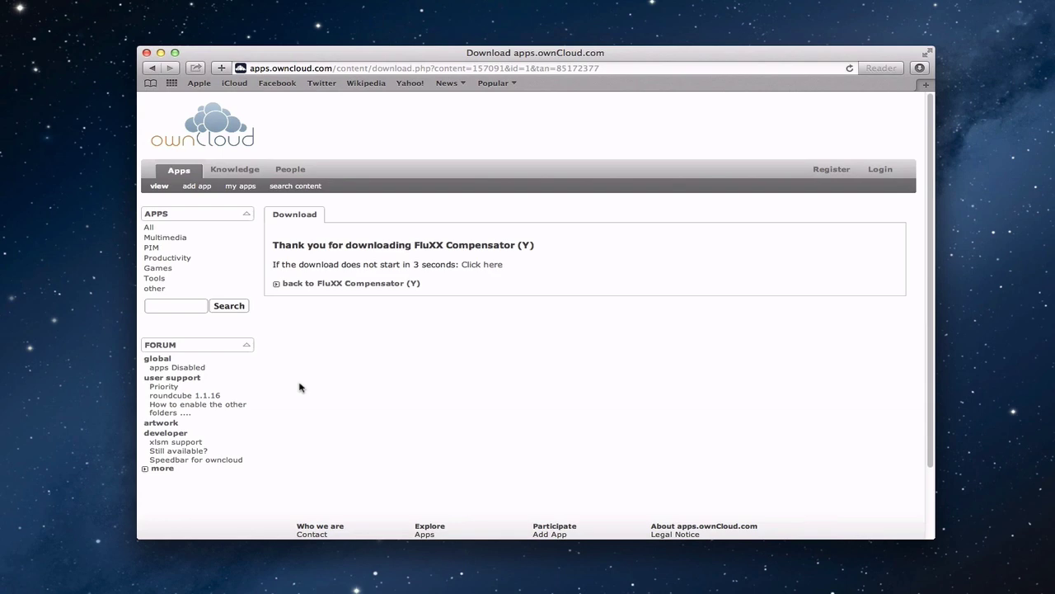
Minimize the browser and open the downloaded 157091-fluxx_compensator folder in Finder's Downloads folder.
click(161, 54)
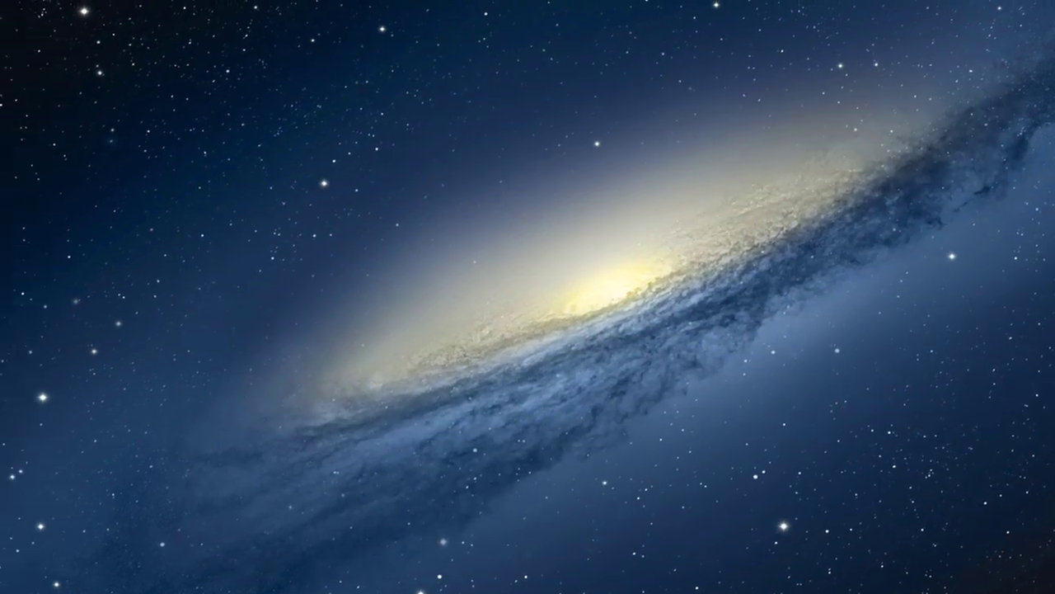
click(1047, 587)
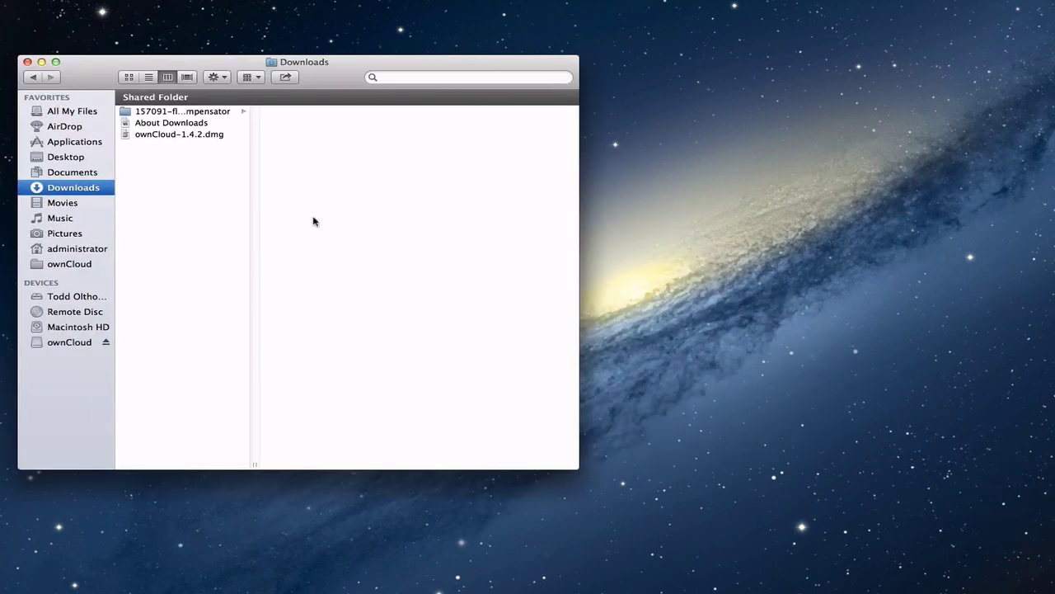
click(185, 115)
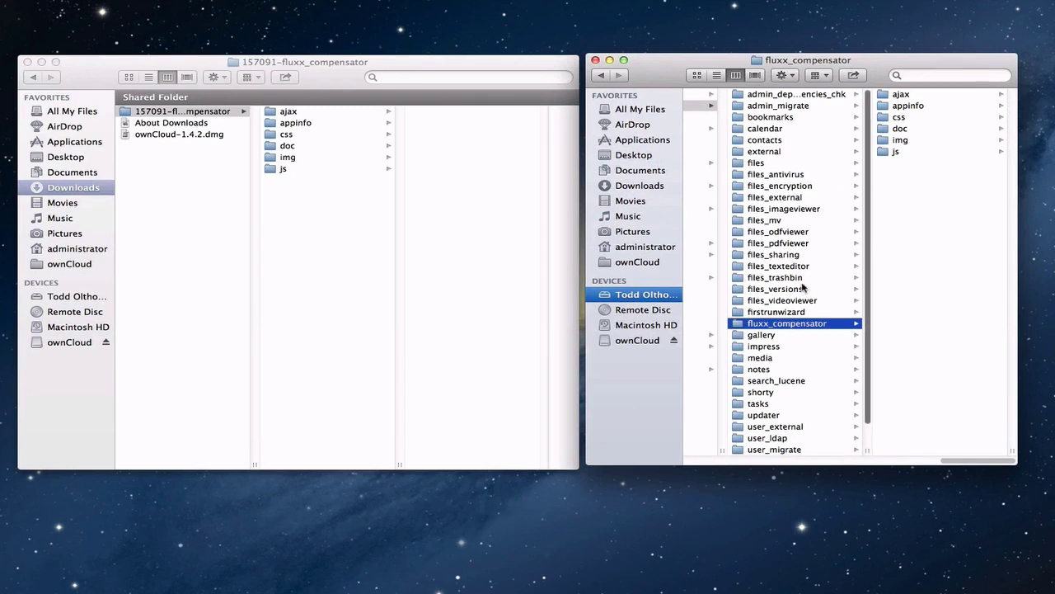
Examine the server path Library, Server, Web, Data, Sites down to the ownCloud apps folder and its fluxx_compensator folder.
scroll(802, 289, left, 10)
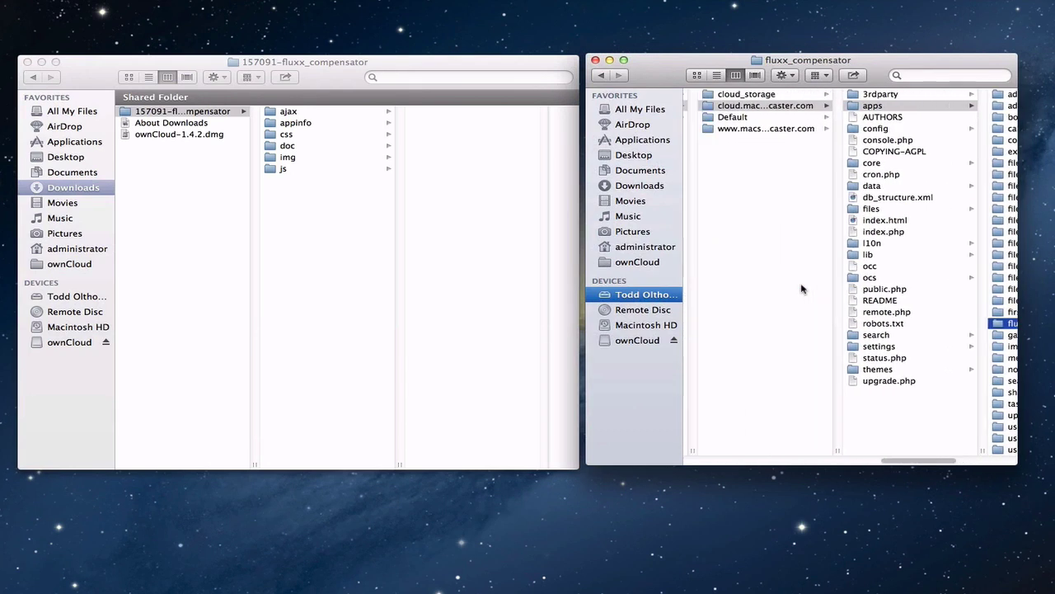
scroll(801, 288, left, 5)
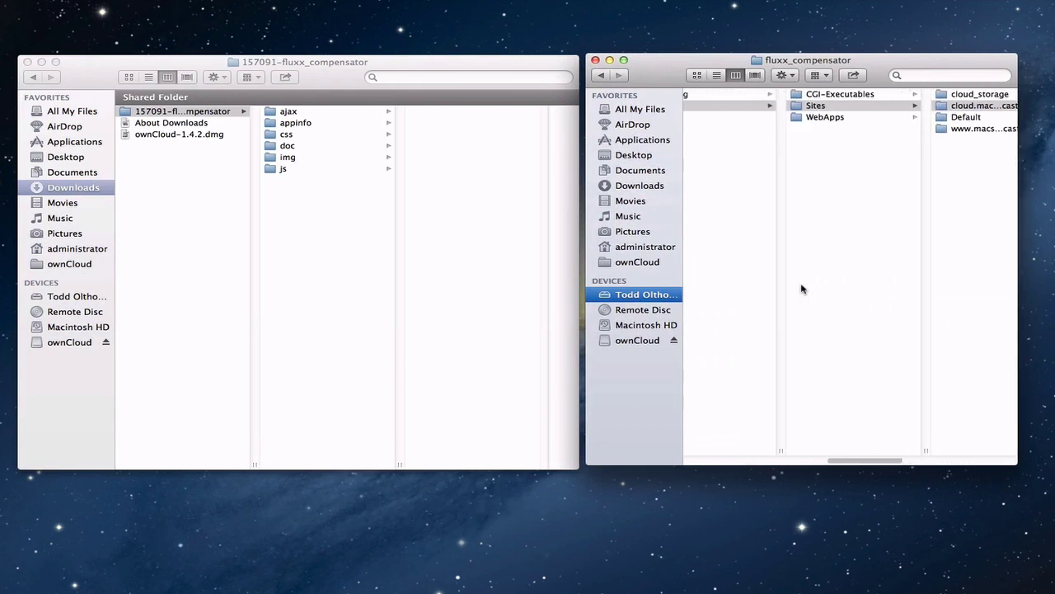
scroll(802, 288, left, 15)
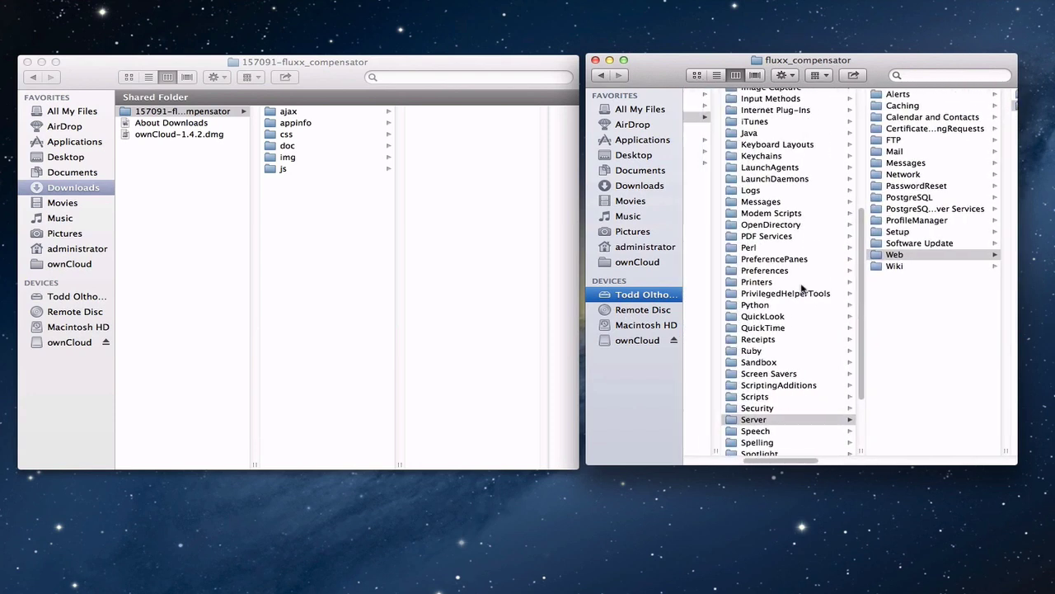
scroll(801, 289, left, 15)
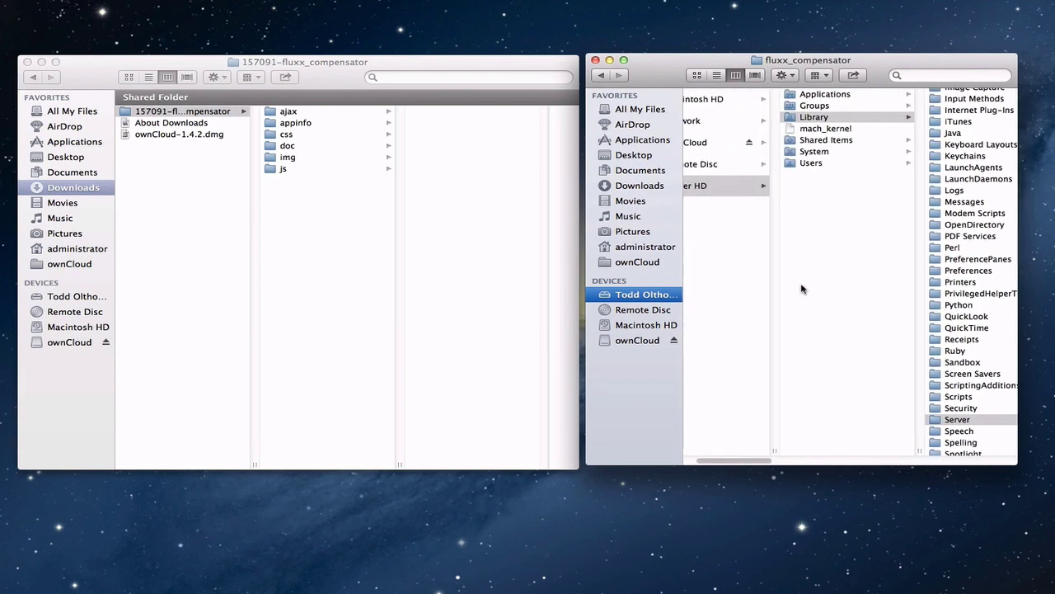
scroll(893, 231, right, 8)
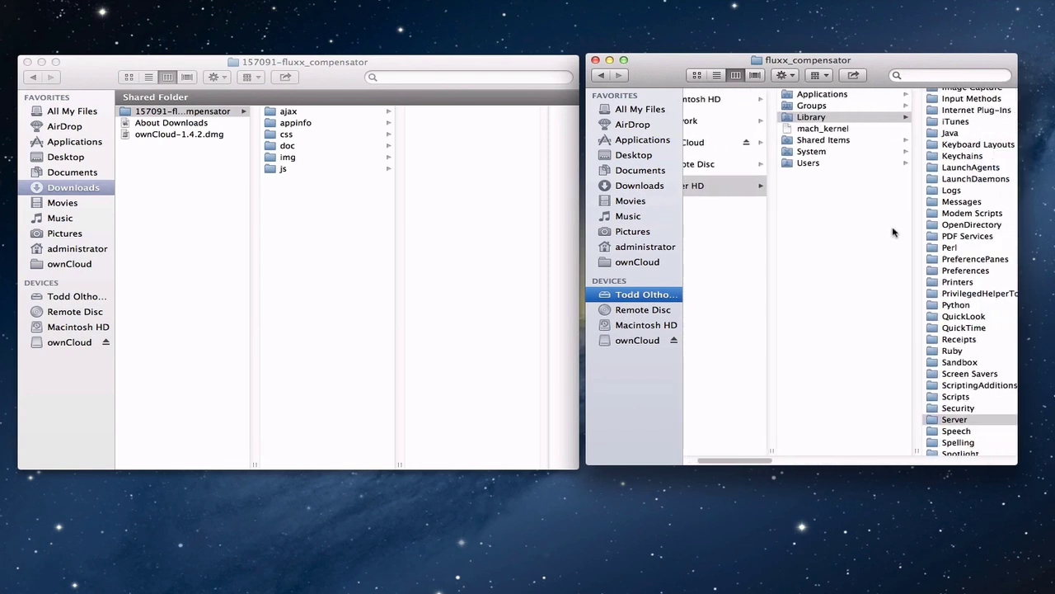
scroll(892, 231, right, 8)
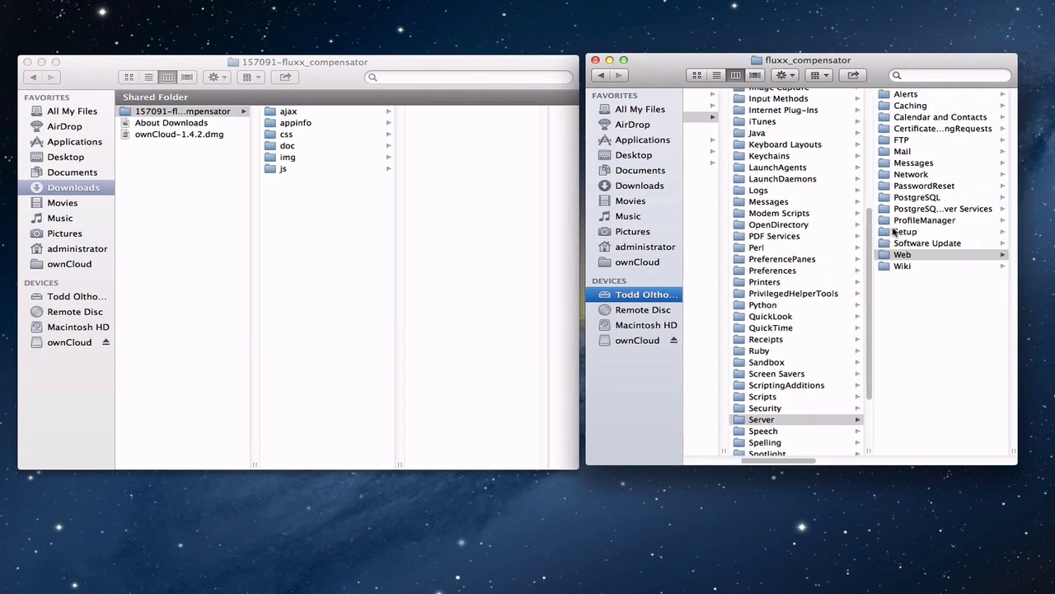
scroll(891, 232, right, 10)
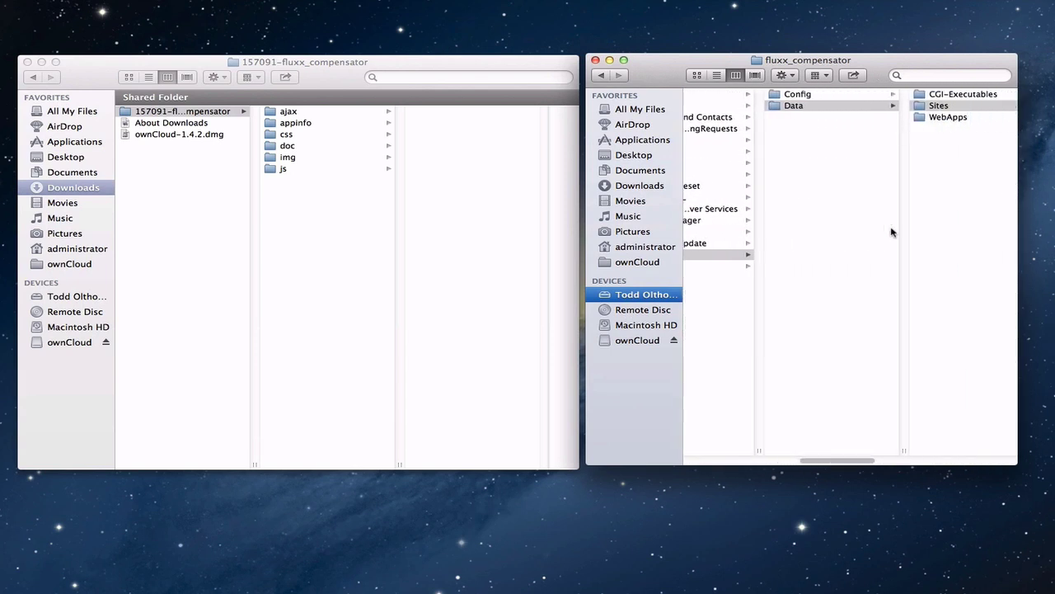
scroll(892, 231, right, 10)
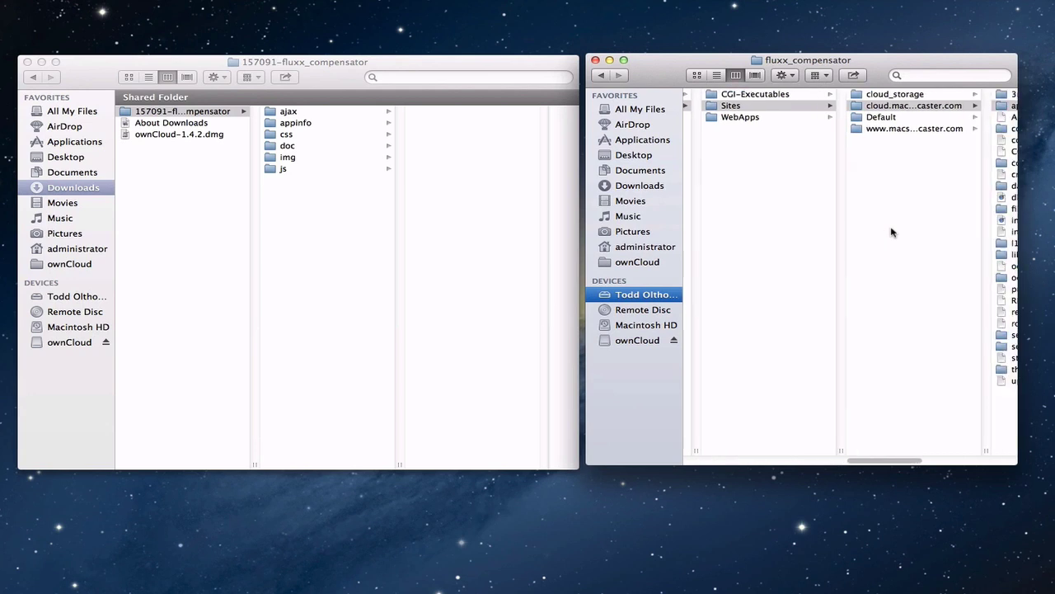
scroll(891, 232, right, 8)
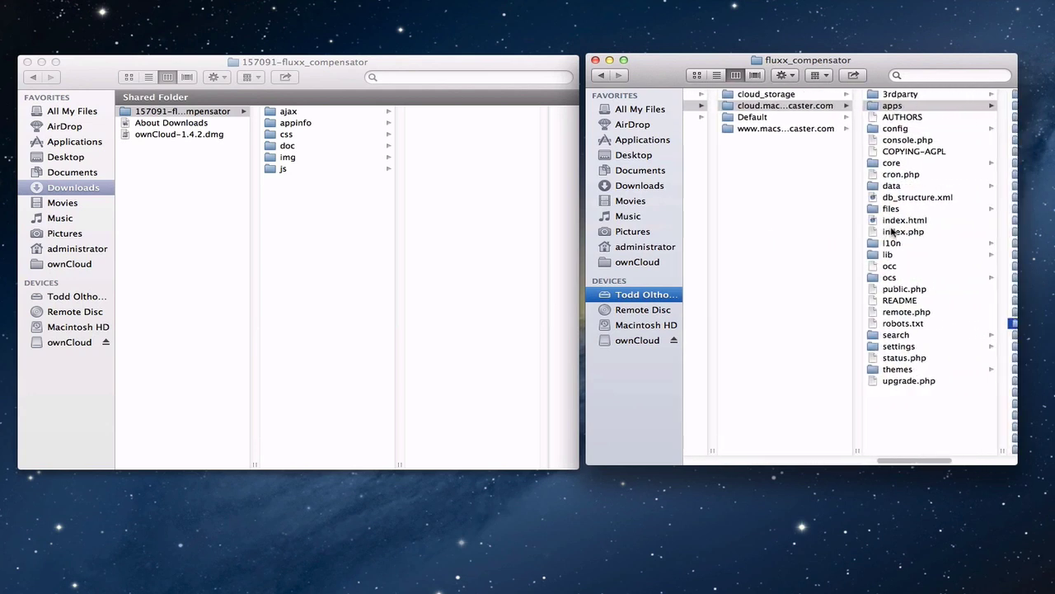
scroll(891, 232, right, 4)
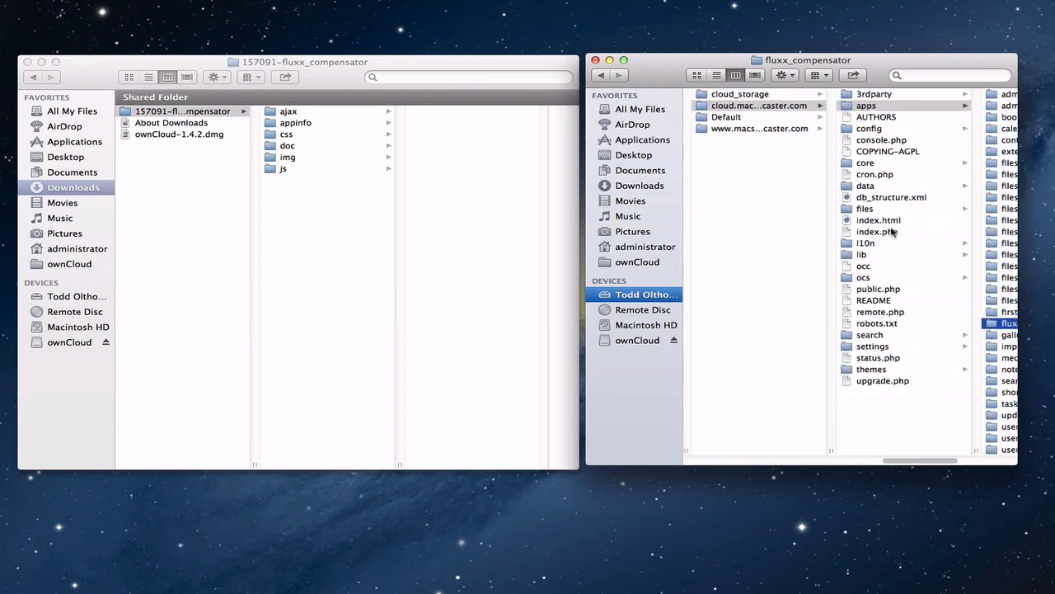
click(857, 107)
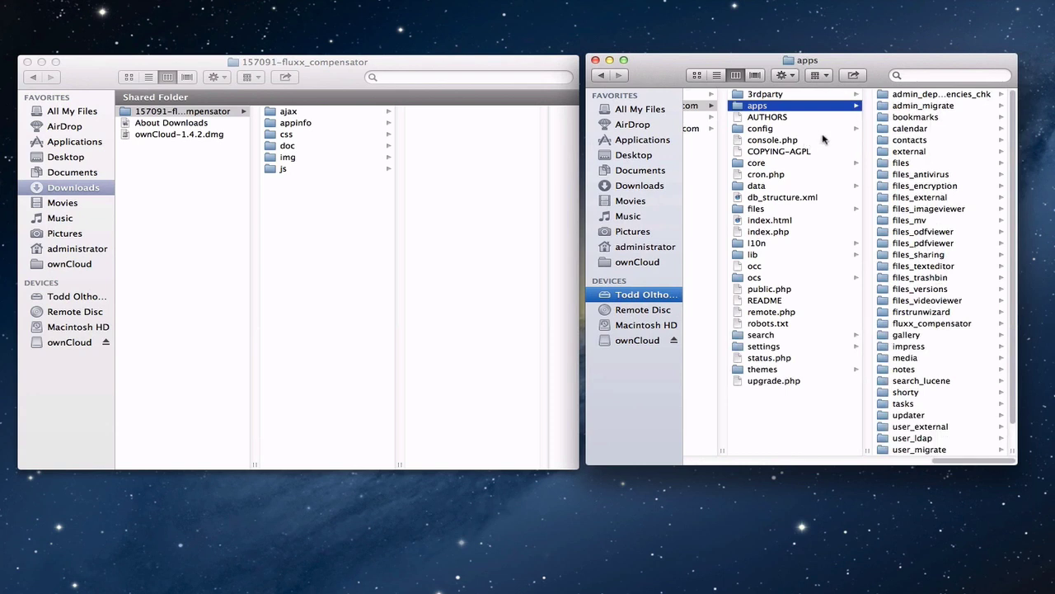
click(941, 324)
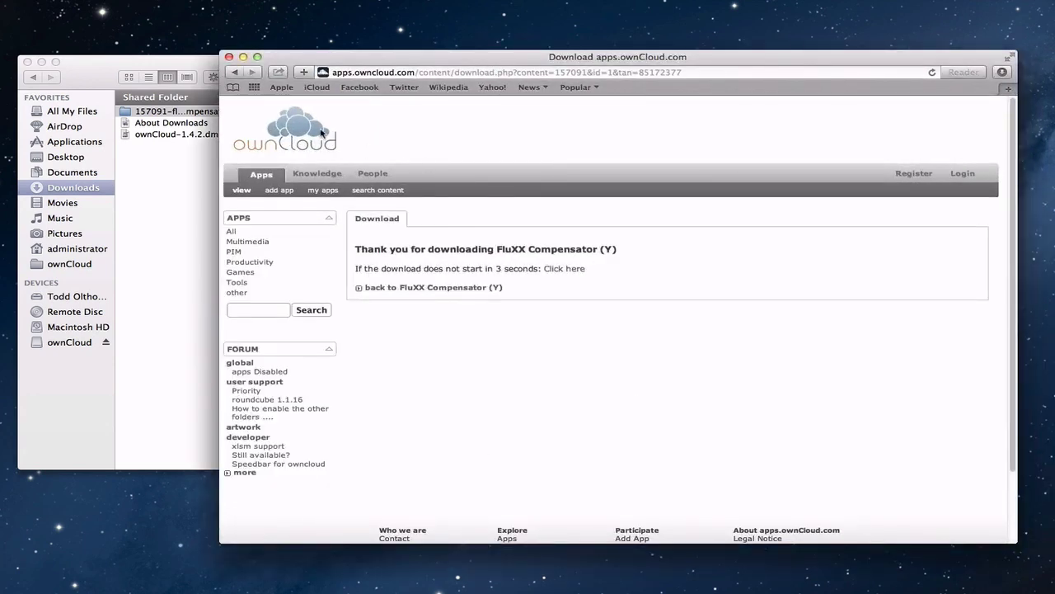
Return to ownCloud's apps management page in the browser and enable FluXX Compensator (Y).
click(236, 73)
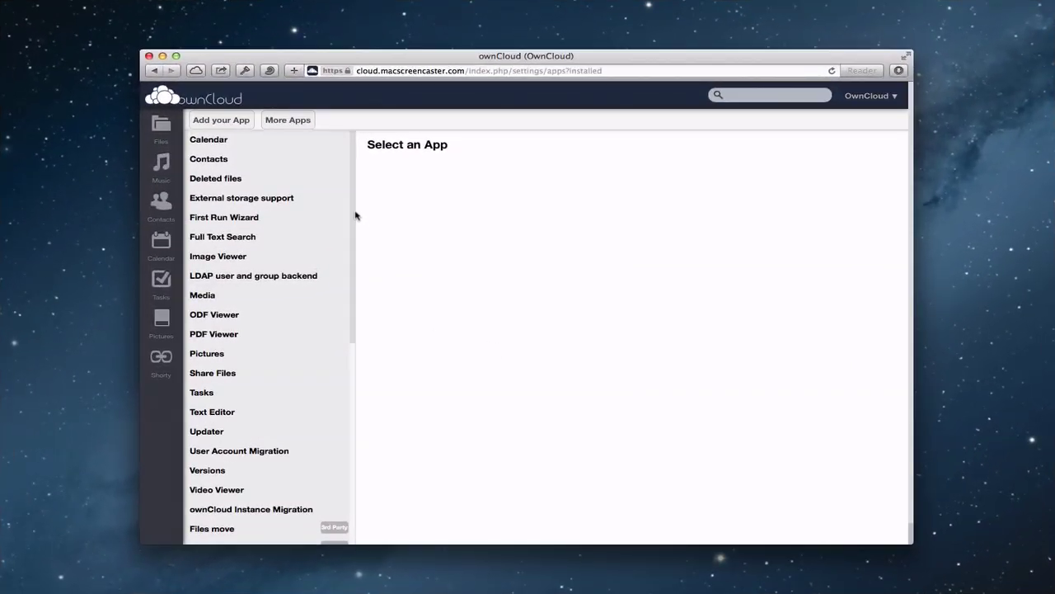
drag(355, 217, 436, 429)
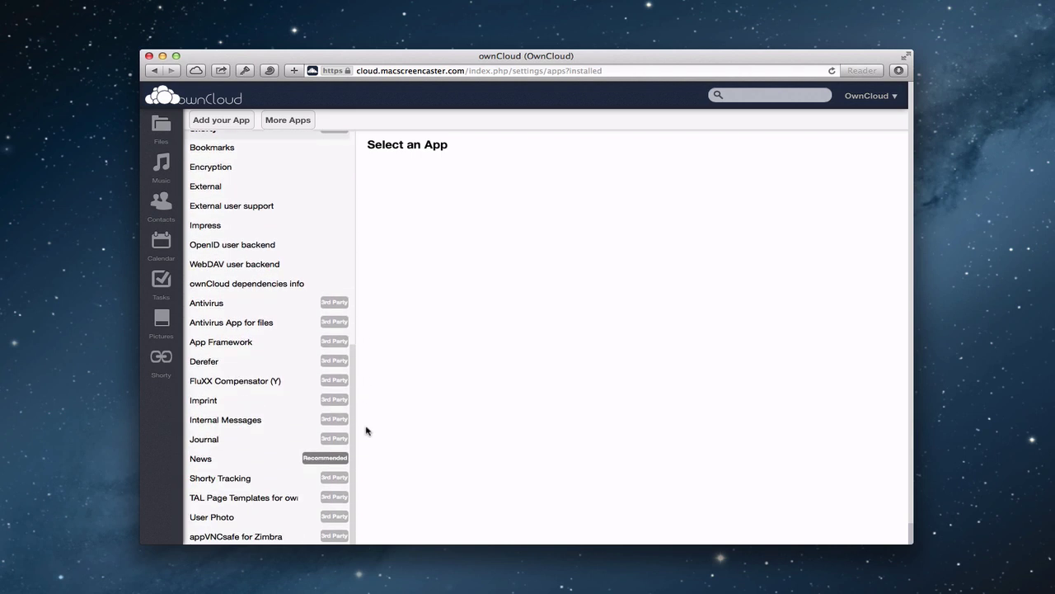
click(236, 388)
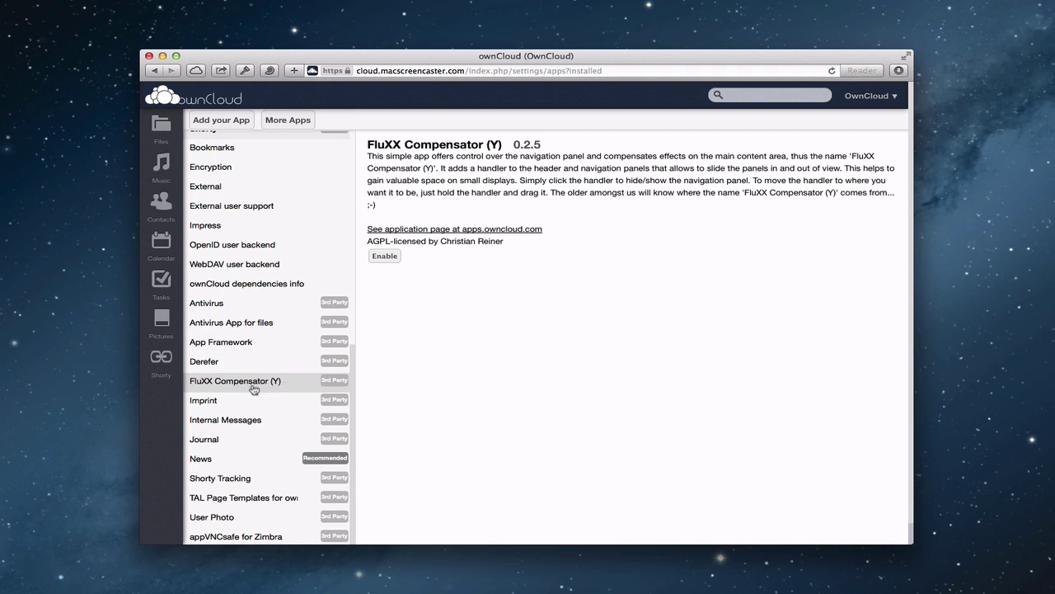
click(385, 256)
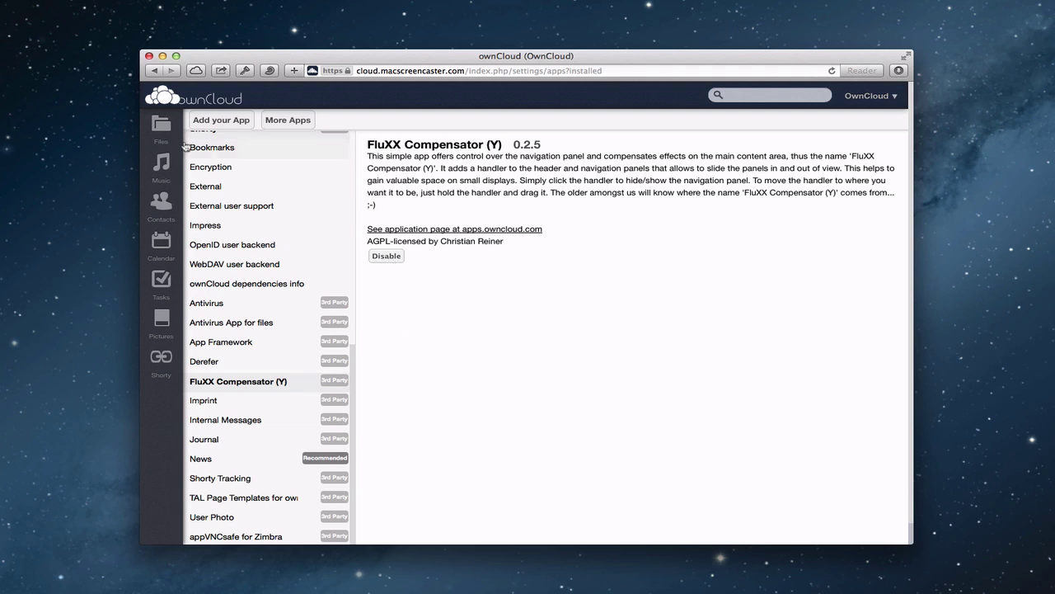
Open Files and try the FluXX handles by hiding and restoring the navigation panel and the header.
click(163, 127)
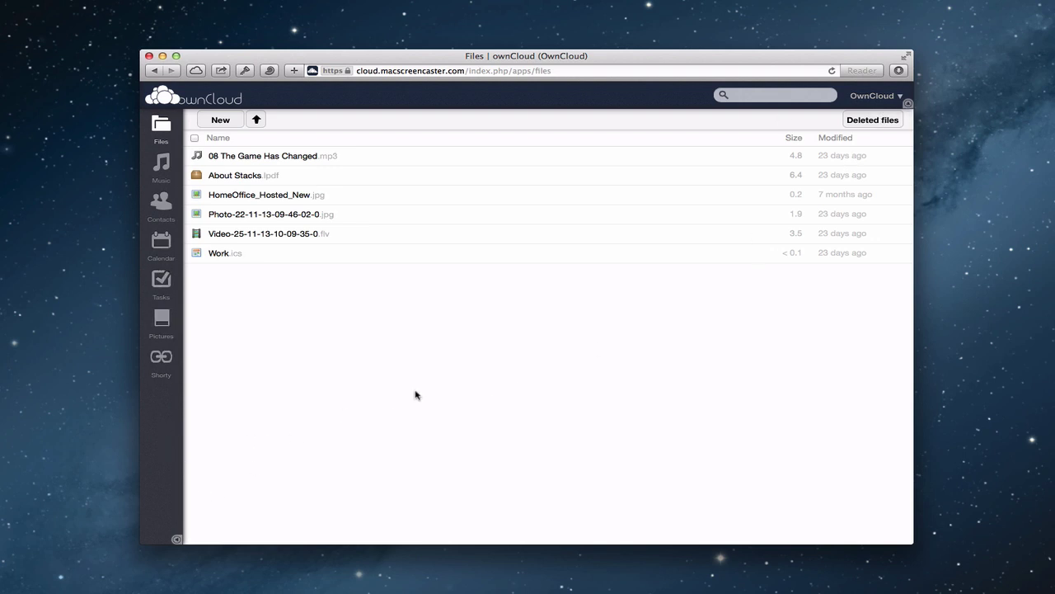
click(176, 541)
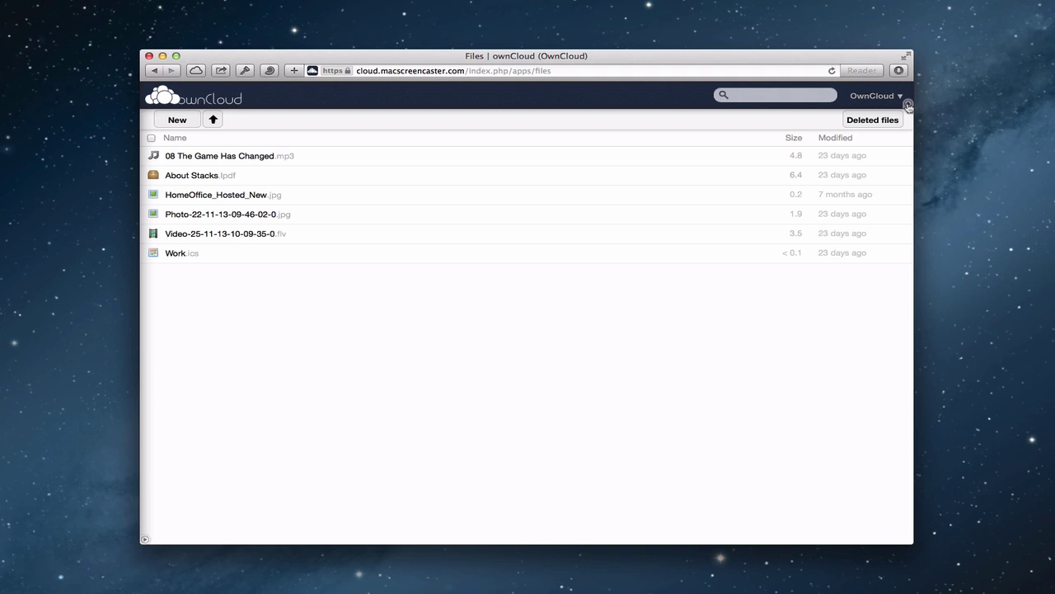
scroll(909, 108, down, 1)
scroll(909, 108, down, 1)
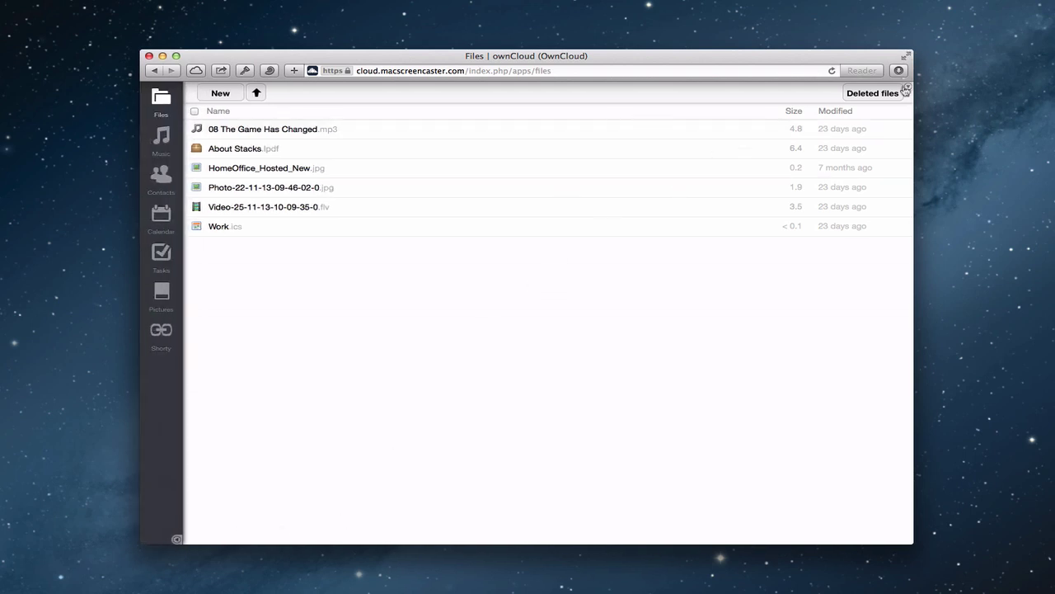
click(908, 90)
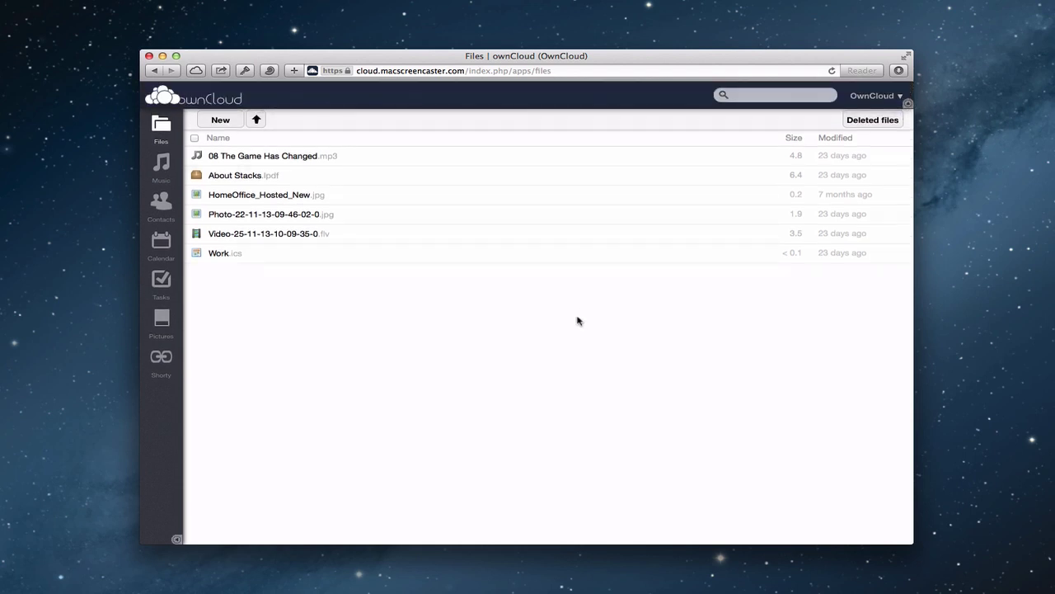